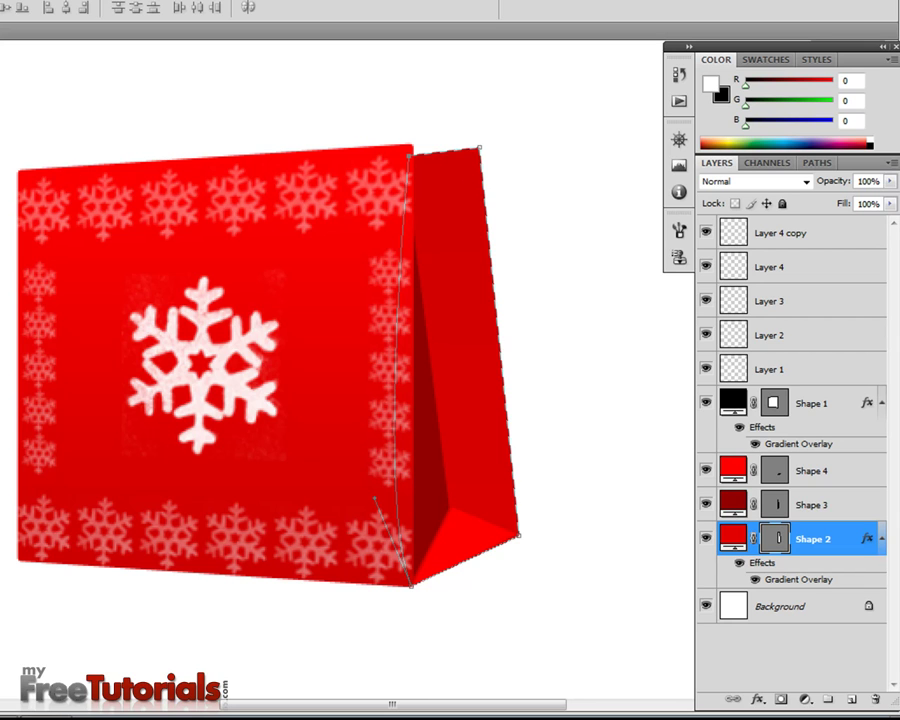
Hide the side panel's path outline on the canvas
key("z")
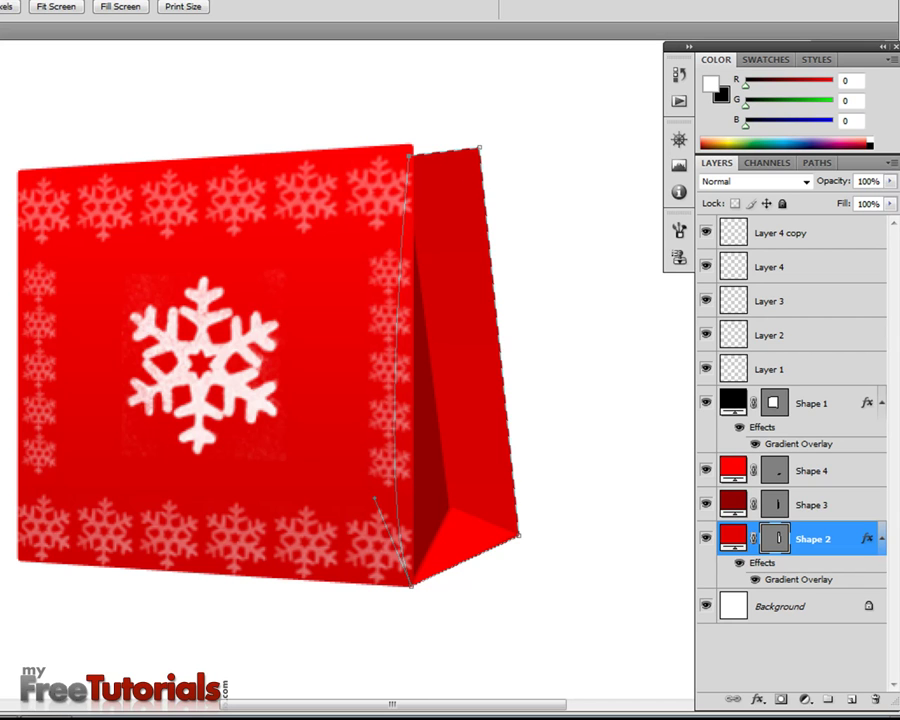
key("m")
left_click(775, 537)
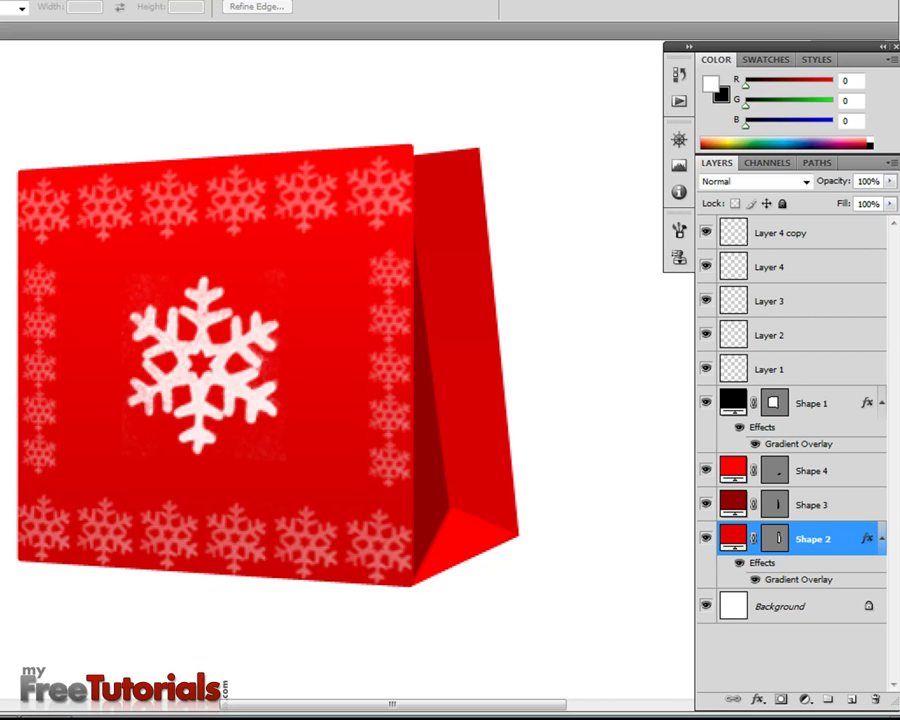
Zoom out to fit the whole canvas and clear Shape 2's selection
key("z")
right_click(134, 443)
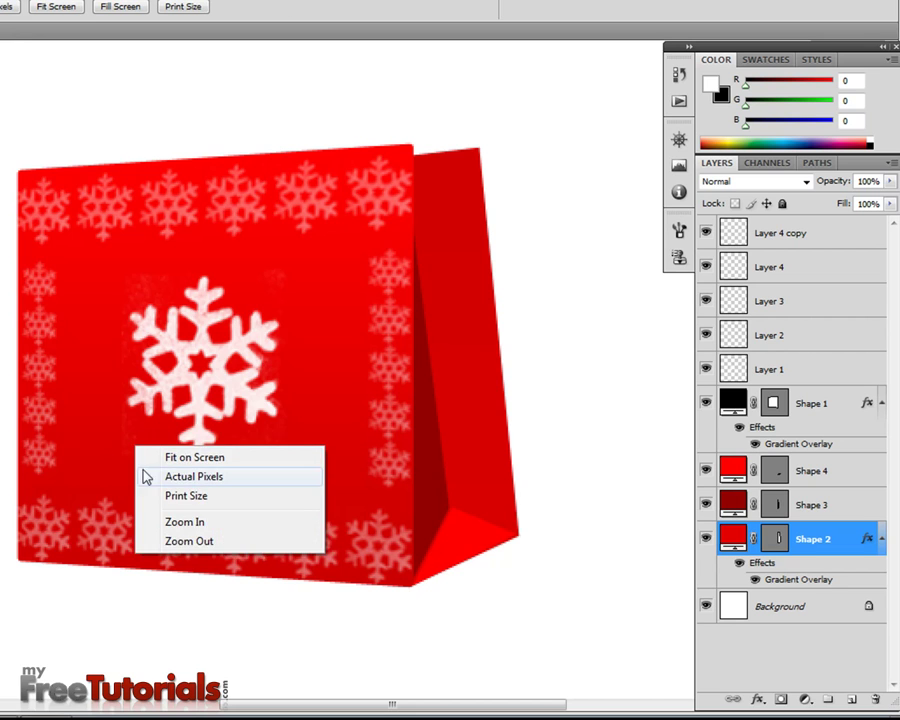
left_click(157, 474)
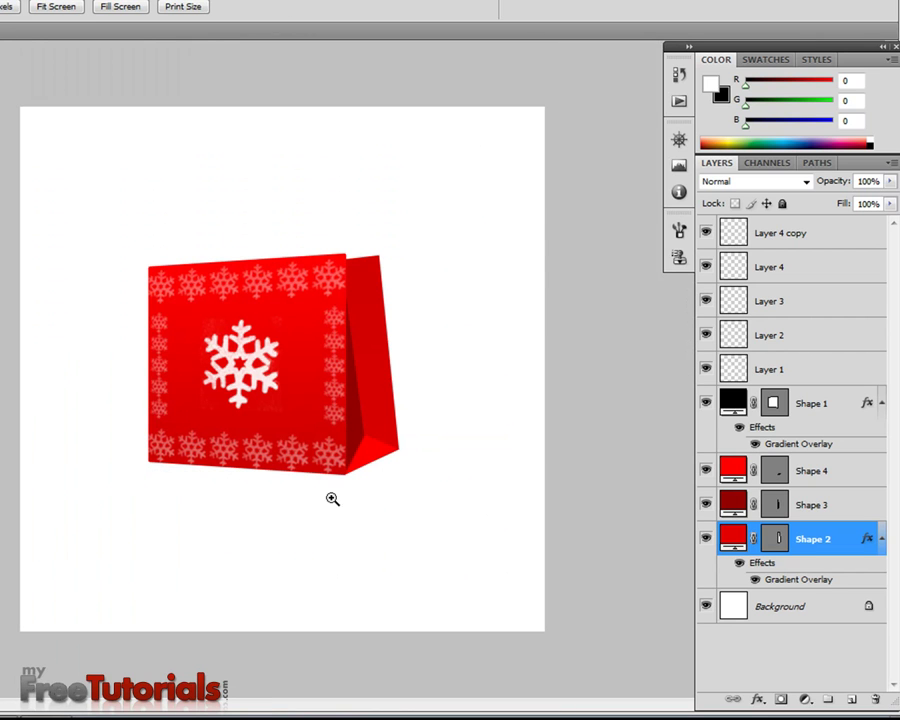
left_click(775, 540, "ctrl")
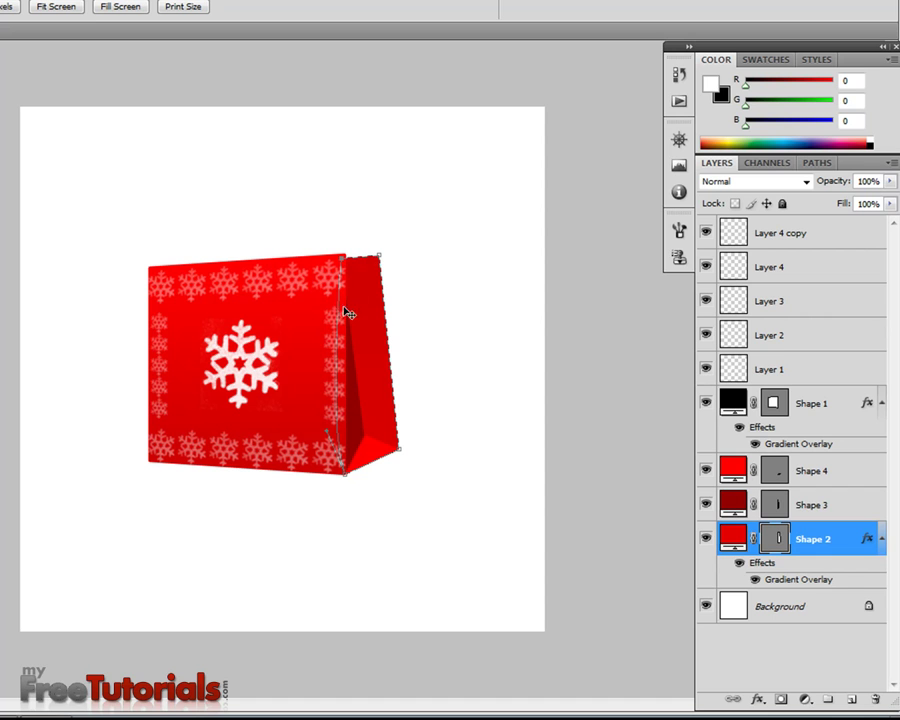
key("ctrl+d")
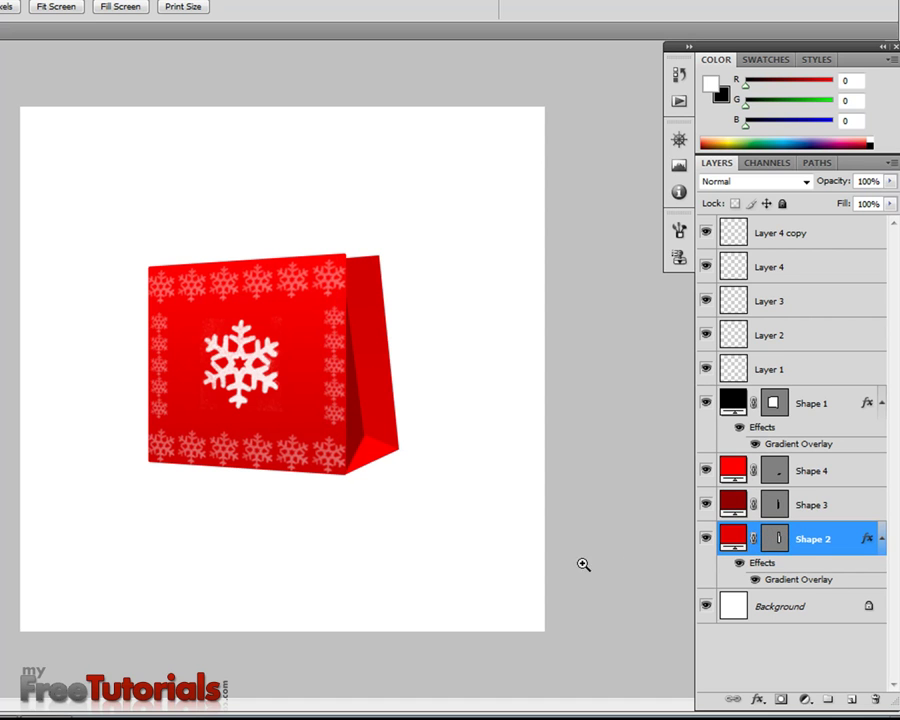
Convert the Background to Layer 0 and add a Color Overlay effect
double_click(765, 607)
left_click(418, 203)
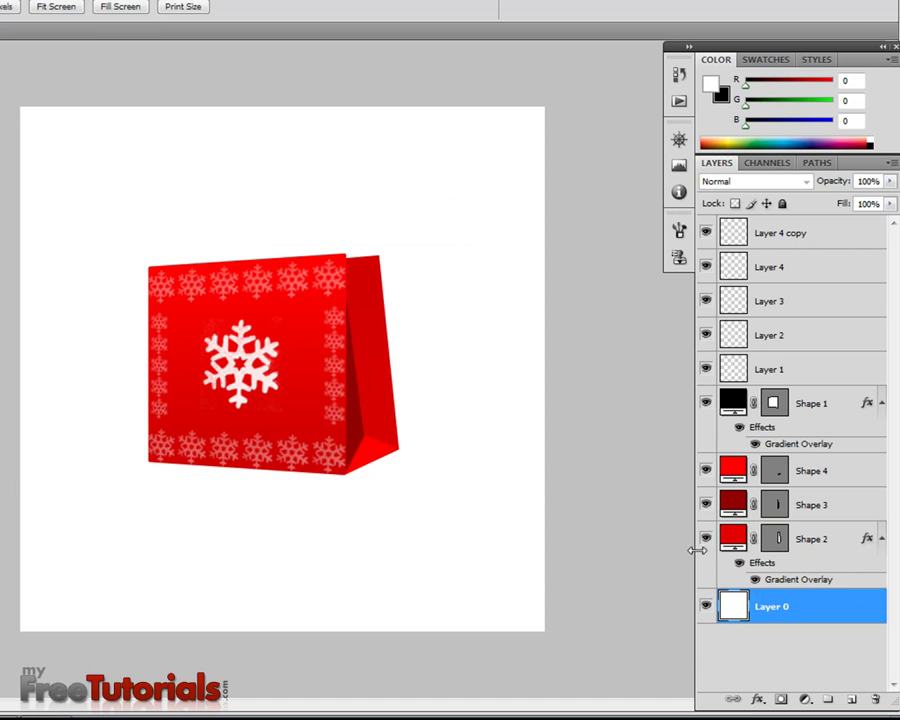
double_click(726, 606)
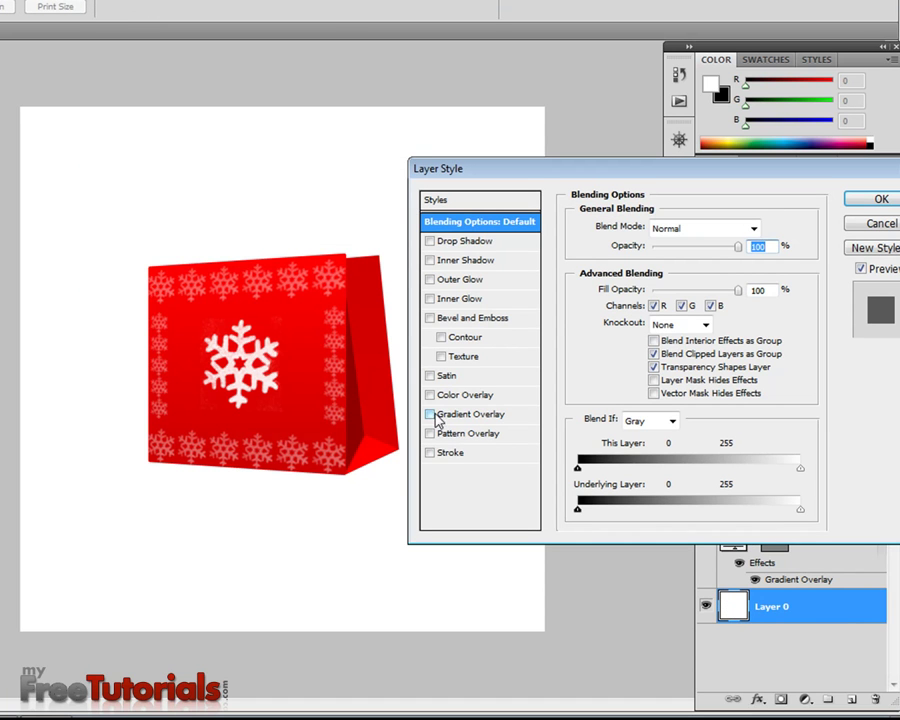
left_click(429, 395)
left_click(480, 396)
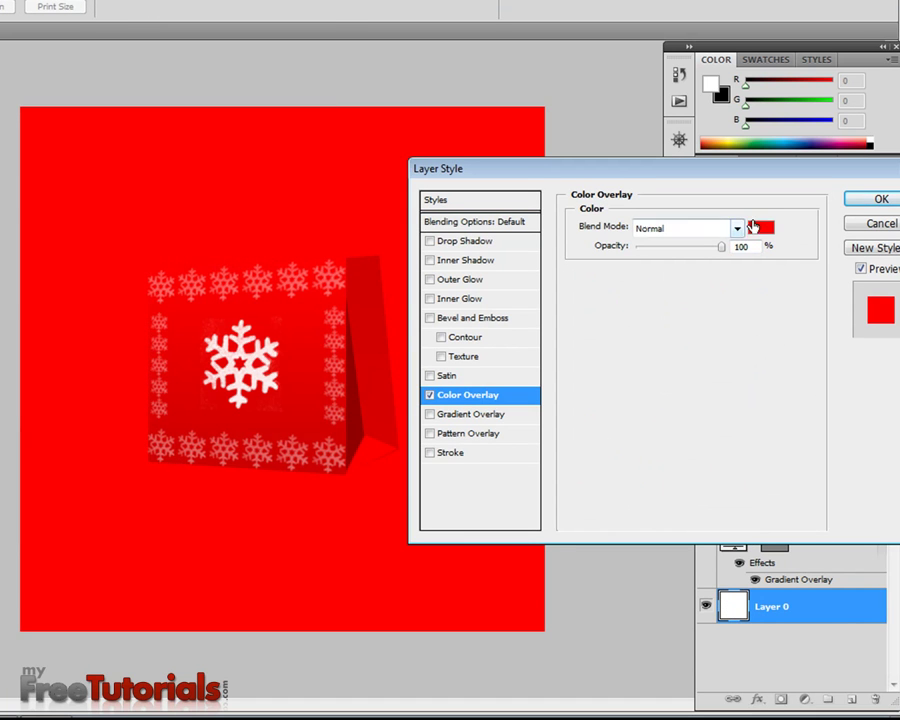
Set Layer 0's overlay colour to dark grey 323232 and apply it
left_click(762, 228)
left_click_drag(578, 328, 395, 426)
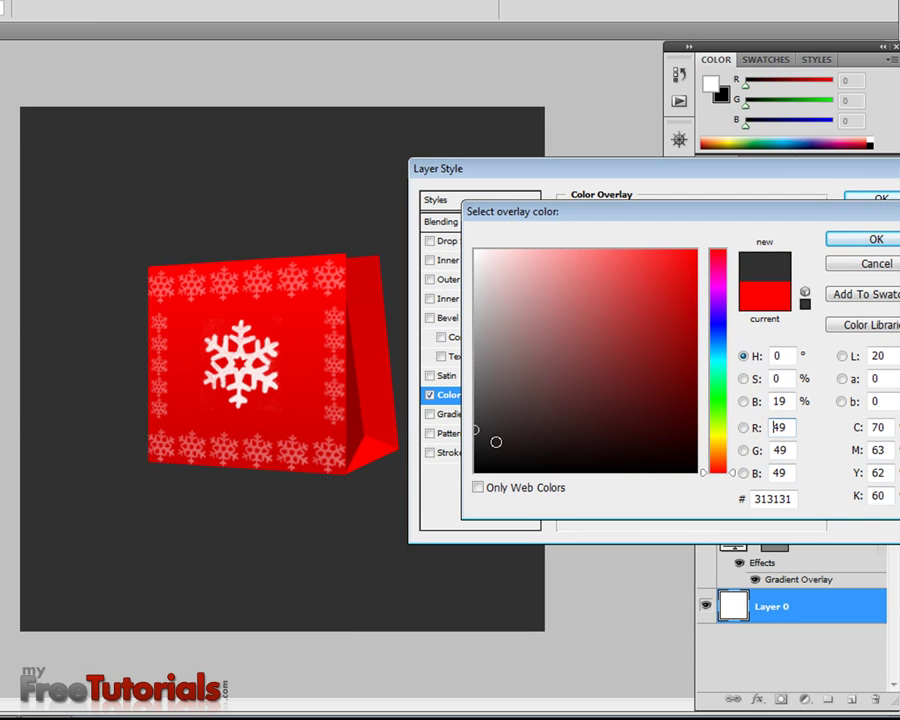
left_click_drag(496, 441, 438, 467)
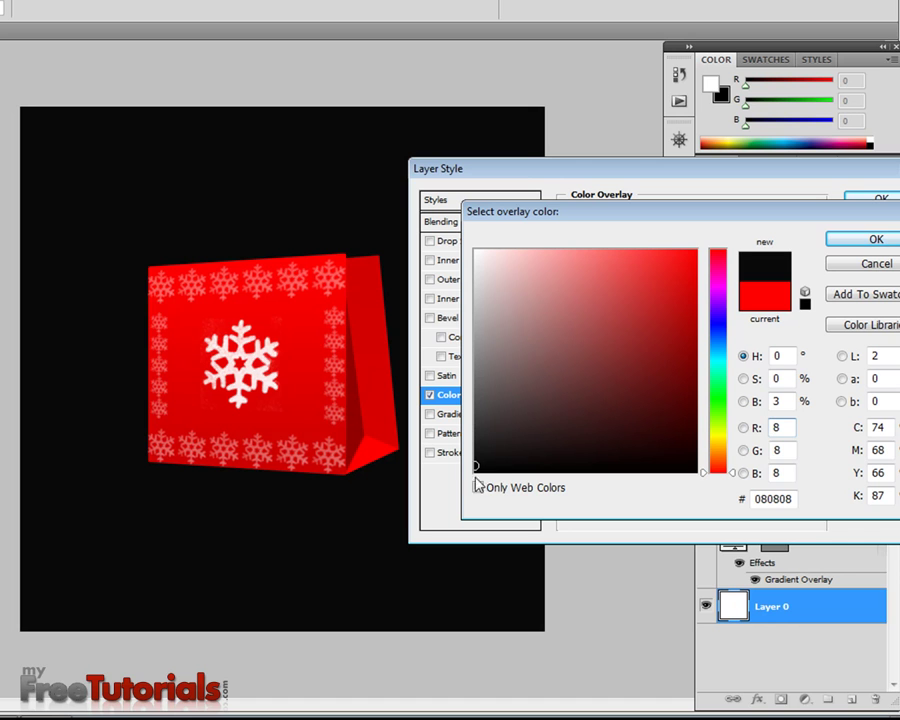
left_click_drag(498, 412, 437, 390)
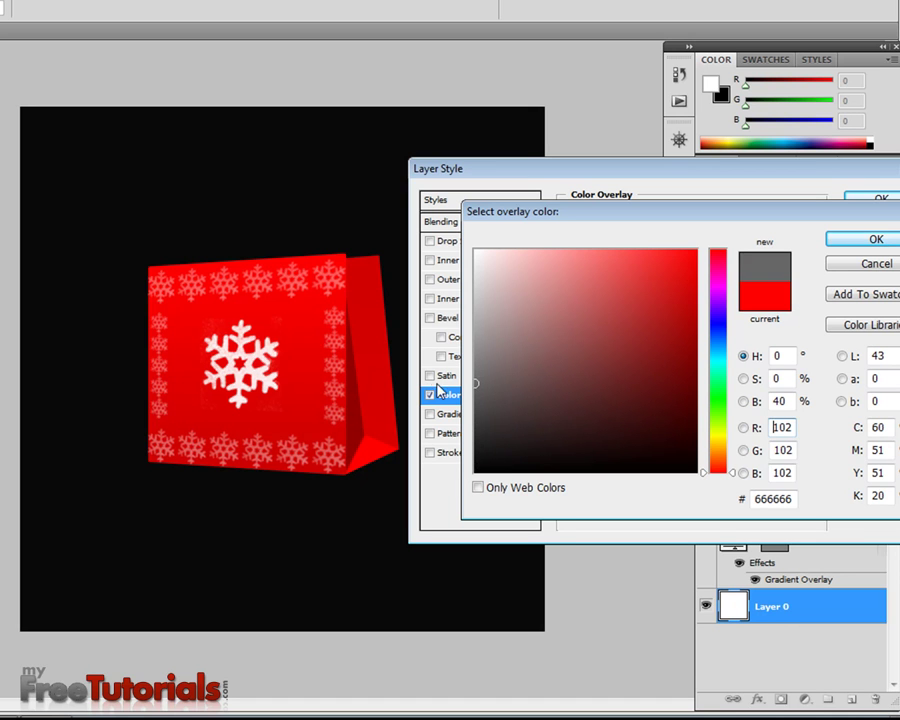
left_click(472, 434)
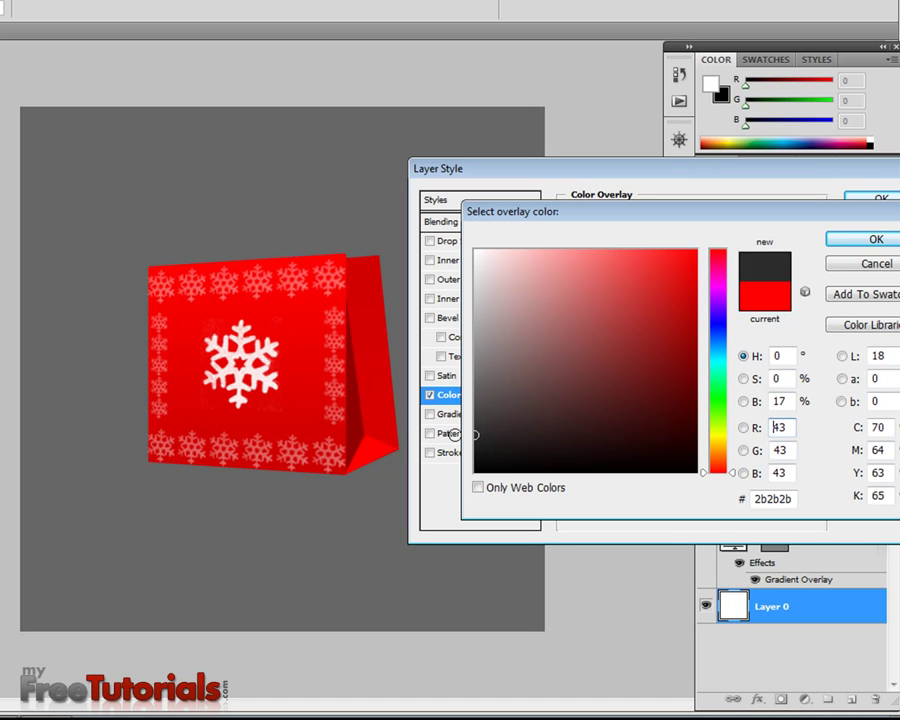
left_click(527, 383)
left_click_drag(516, 412, 422, 448)
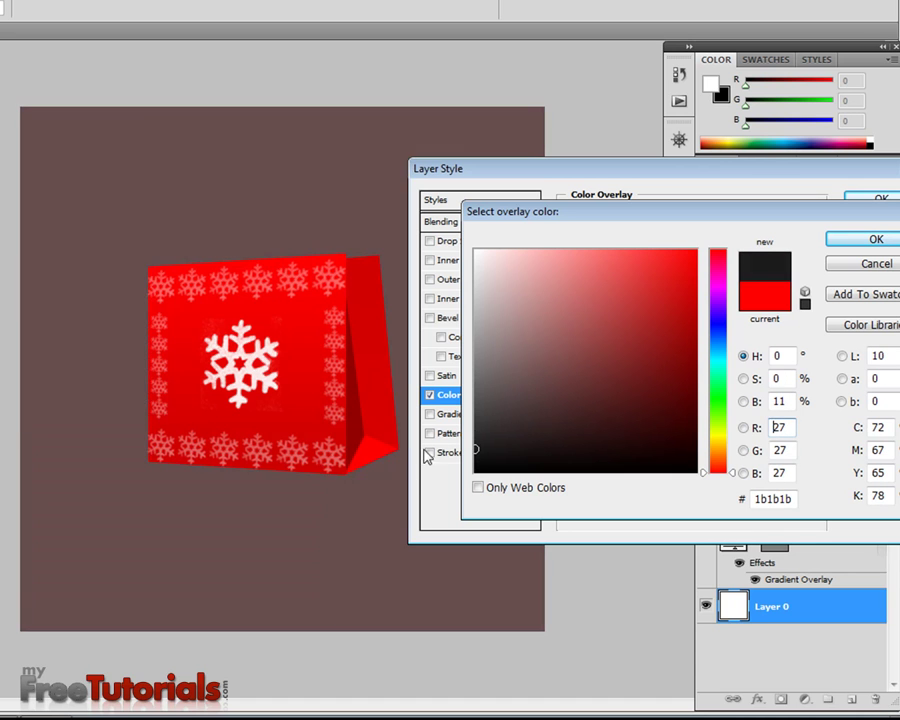
left_click_drag(492, 453, 467, 428)
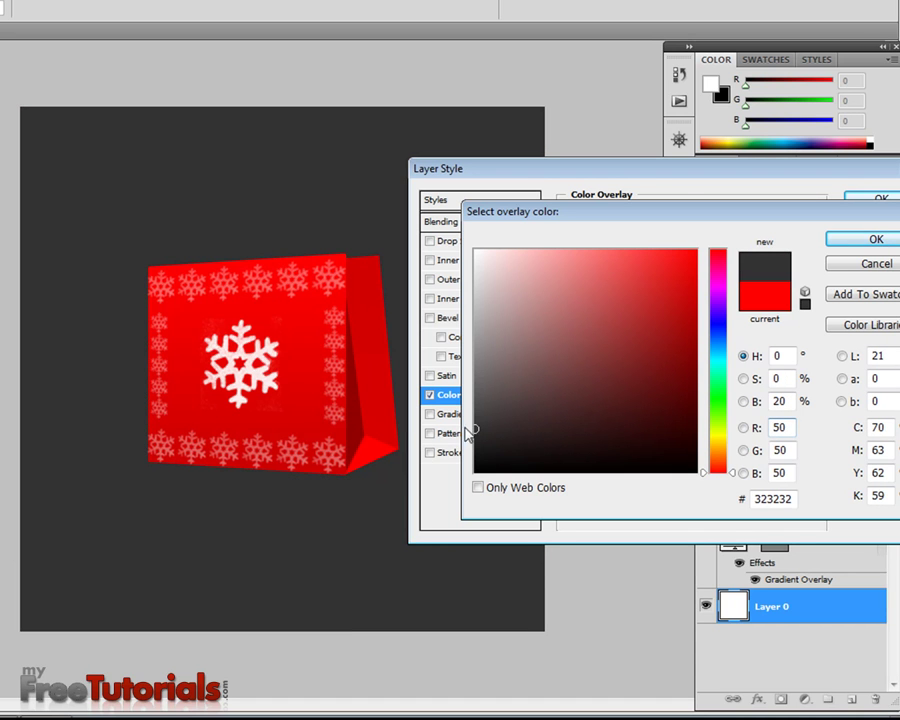
left_click(840, 241)
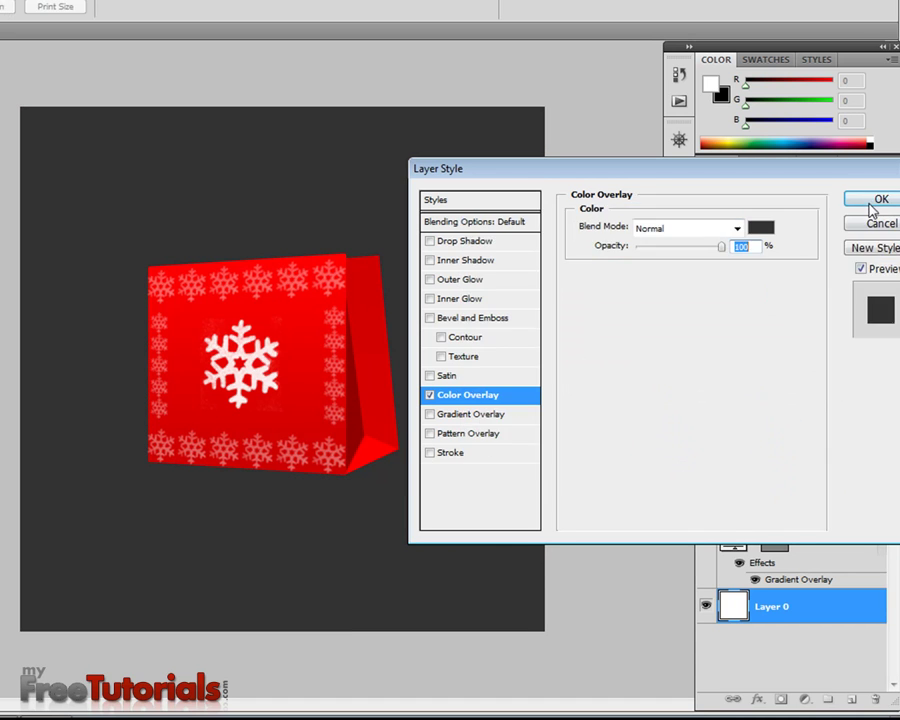
left_click_drag(838, 176, 818, 176)
left_click(861, 199)
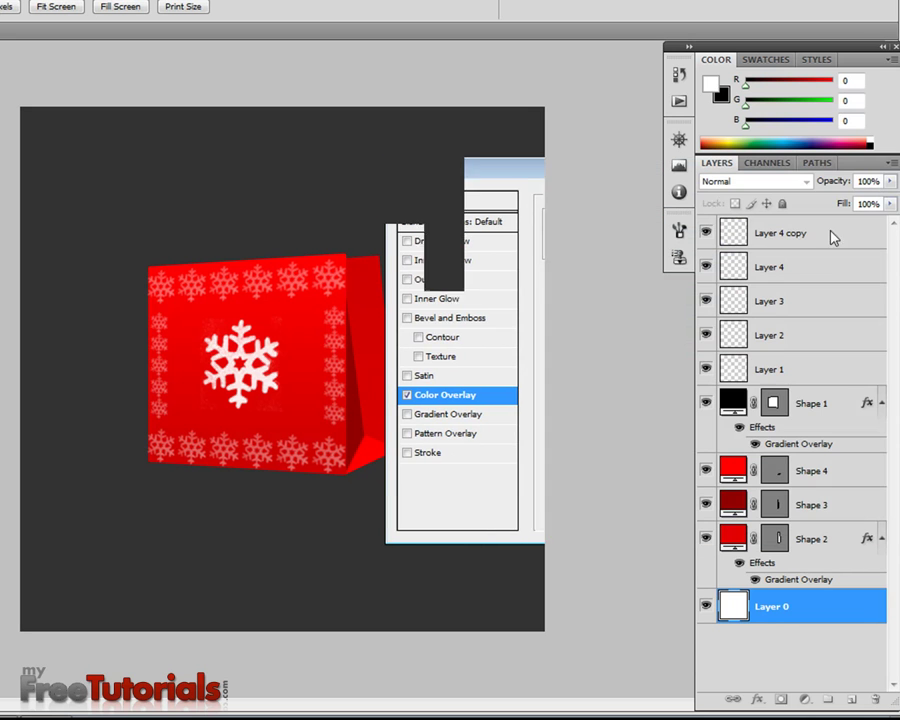
Draw a small white circle, Shape 5, with the Ellipse tool and move it to the top of the layer stack
left_click(241, 306)
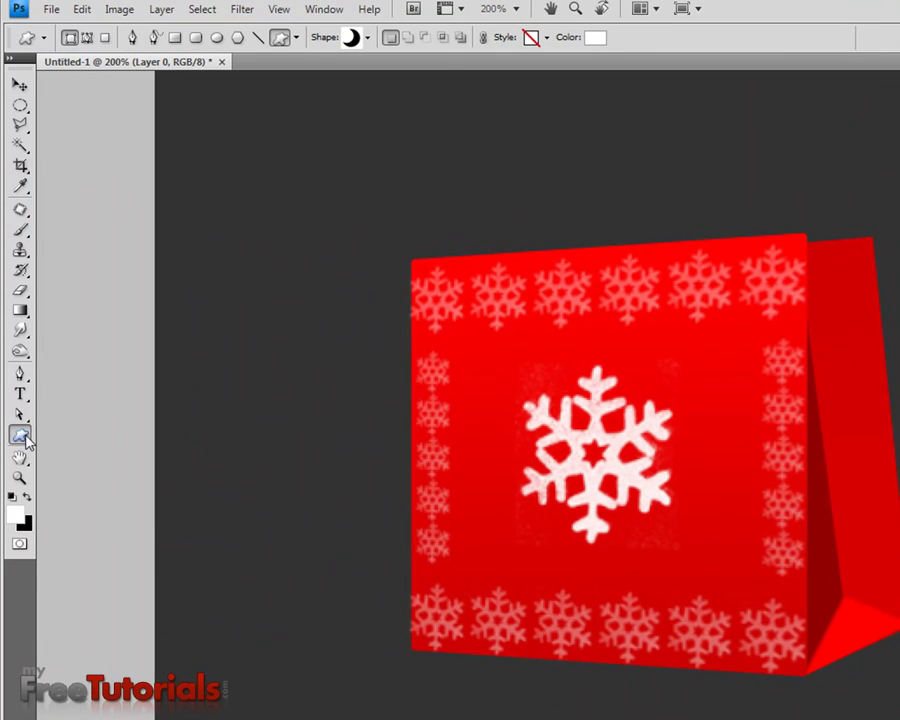
right_click(20, 434)
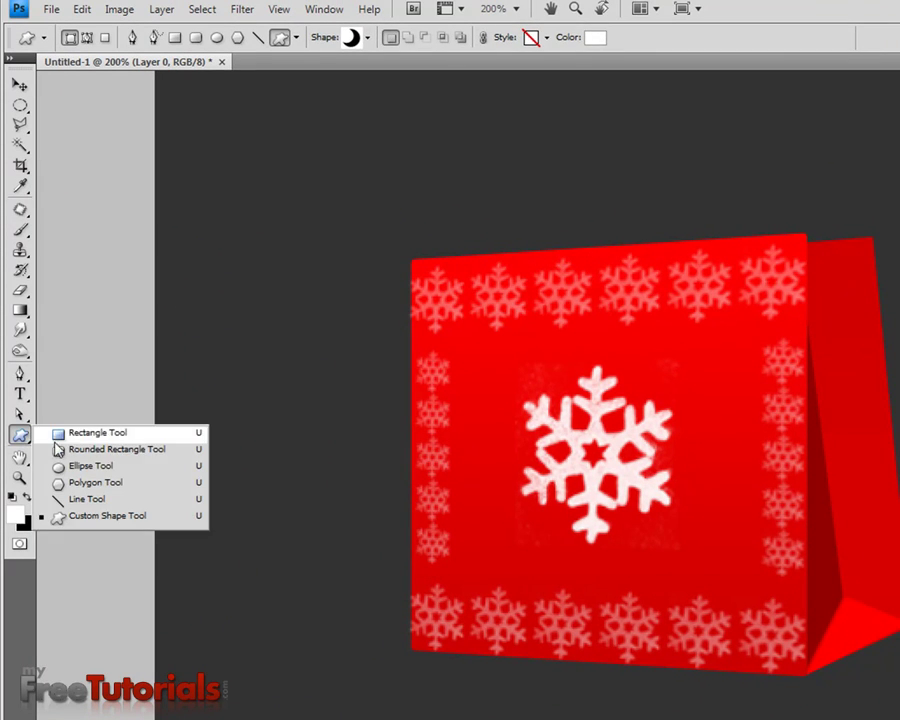
left_click(80, 466)
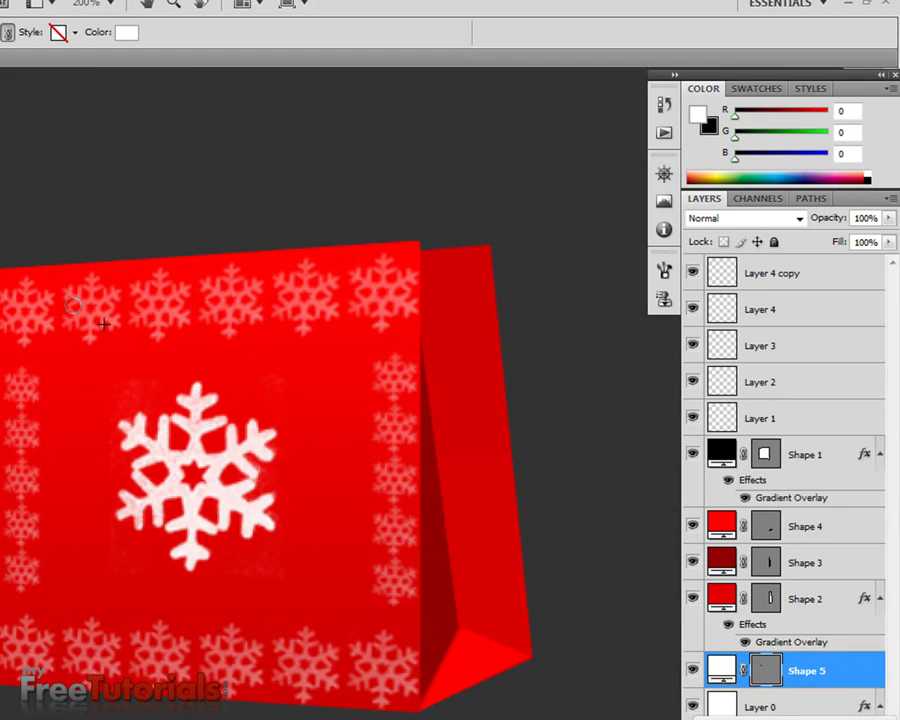
mouse_move(812, 672)
left_mouse_down()
mouse_move(800, 250)
mouse_move(809, 263)
mouse_move(777, 275)
left_mouse_up()
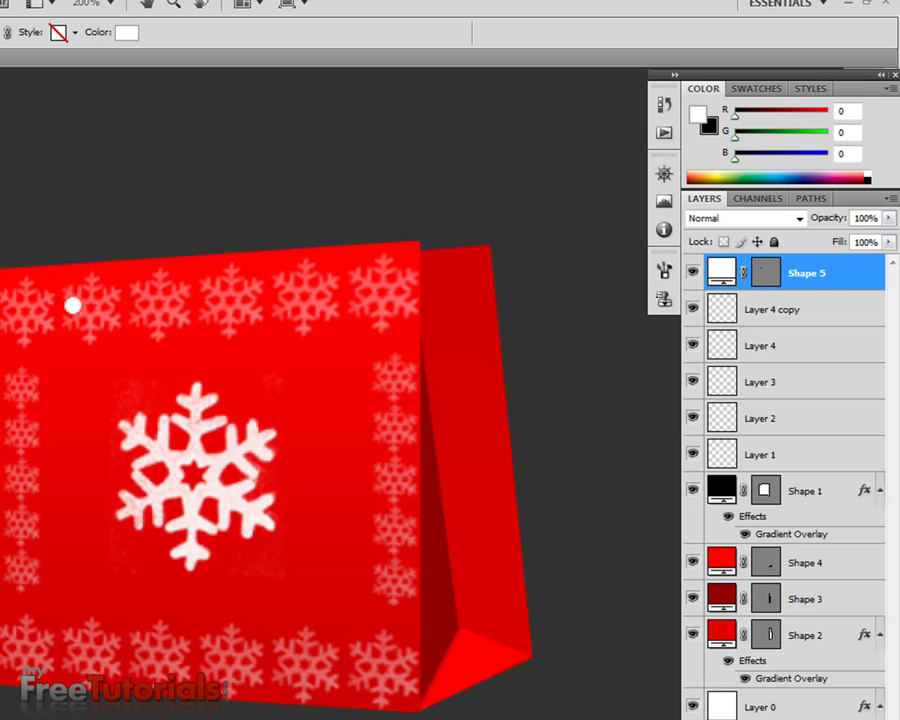
Adjust the white dot near the bag's top-left corner with Free Transform
key("z")
right_click(44, 474)
left_click(70, 502)
left_click(164, 422)
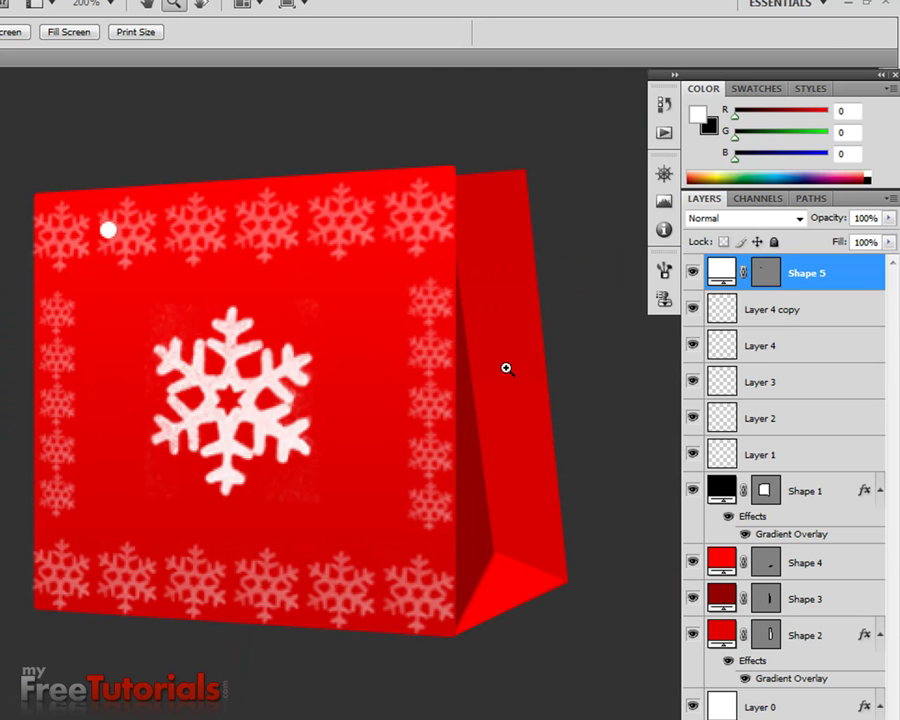
key("ctrl+t")
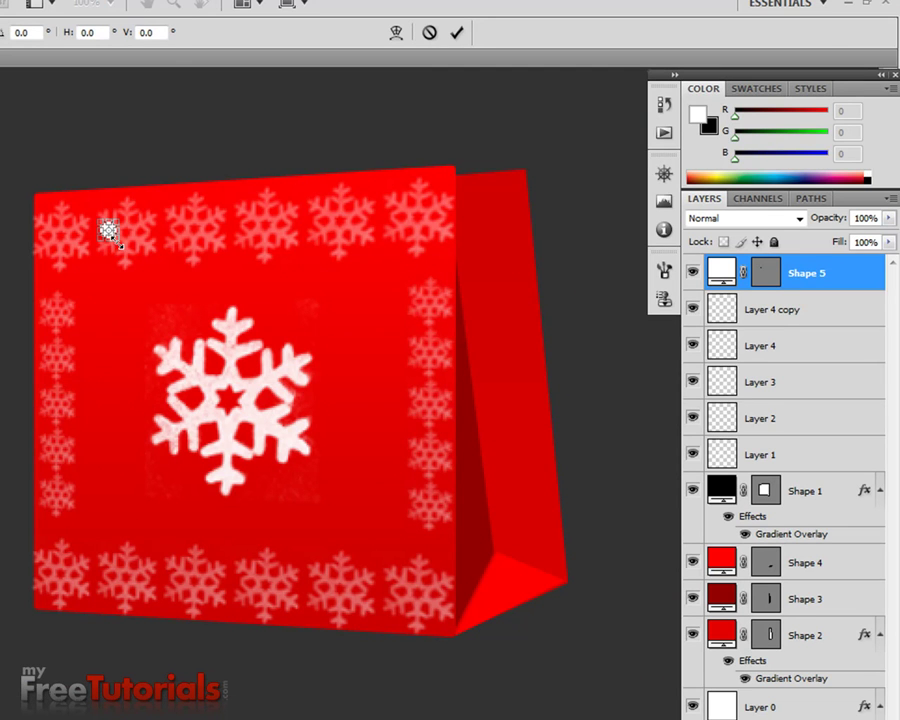
key("Return")
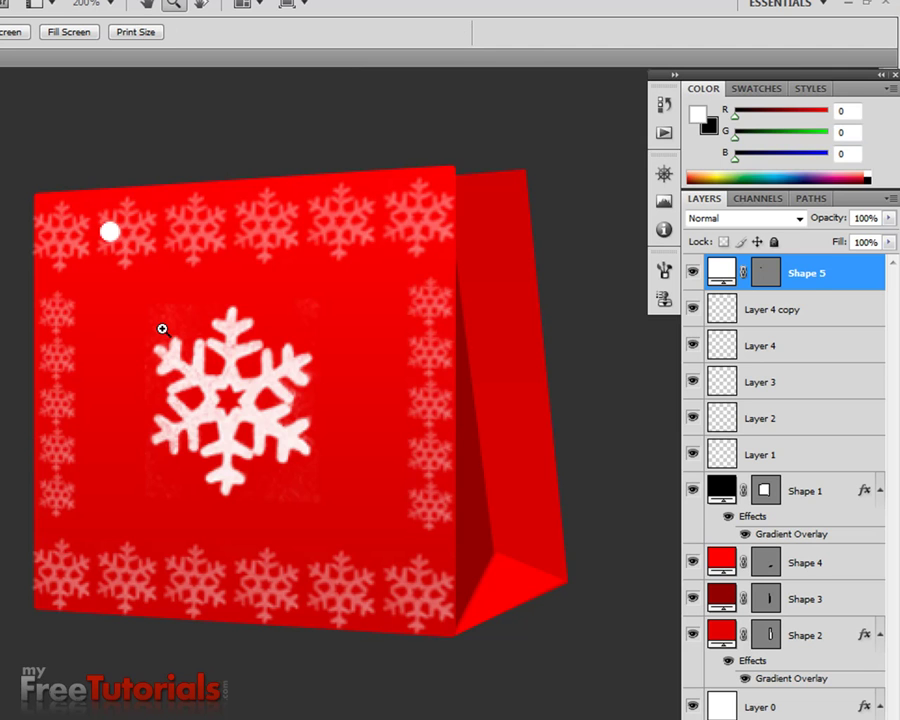
left_click(204, 457, "alt")
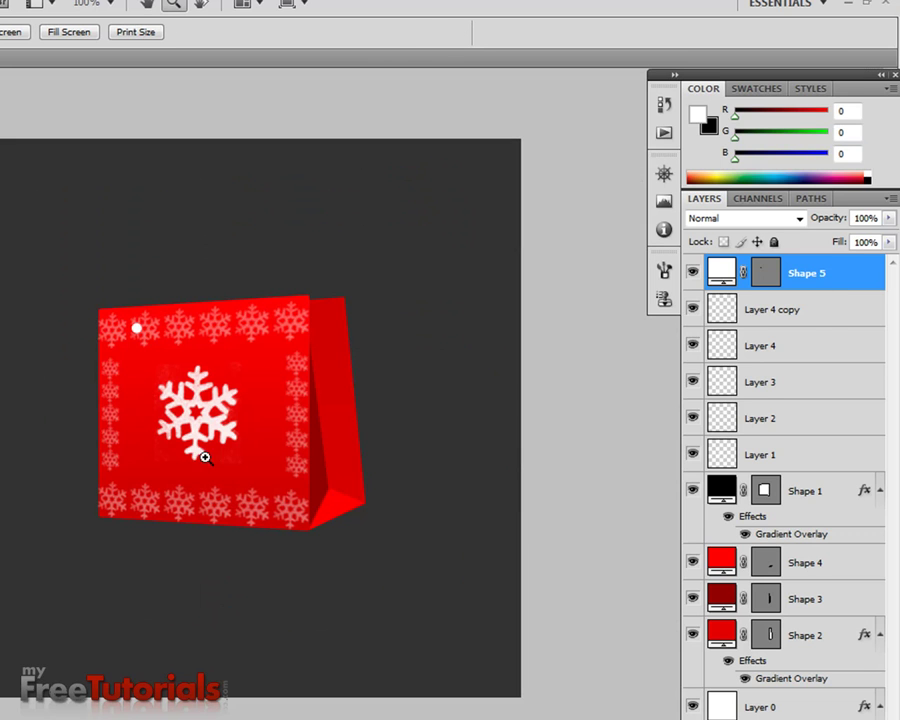
key("ctrl+t")
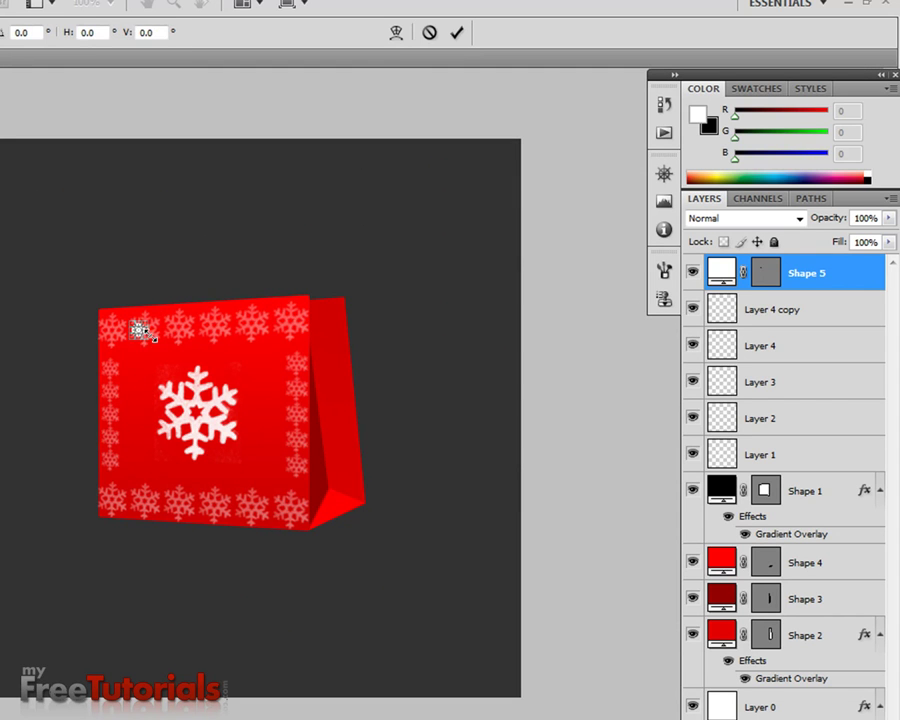
key("Return")
key("z")
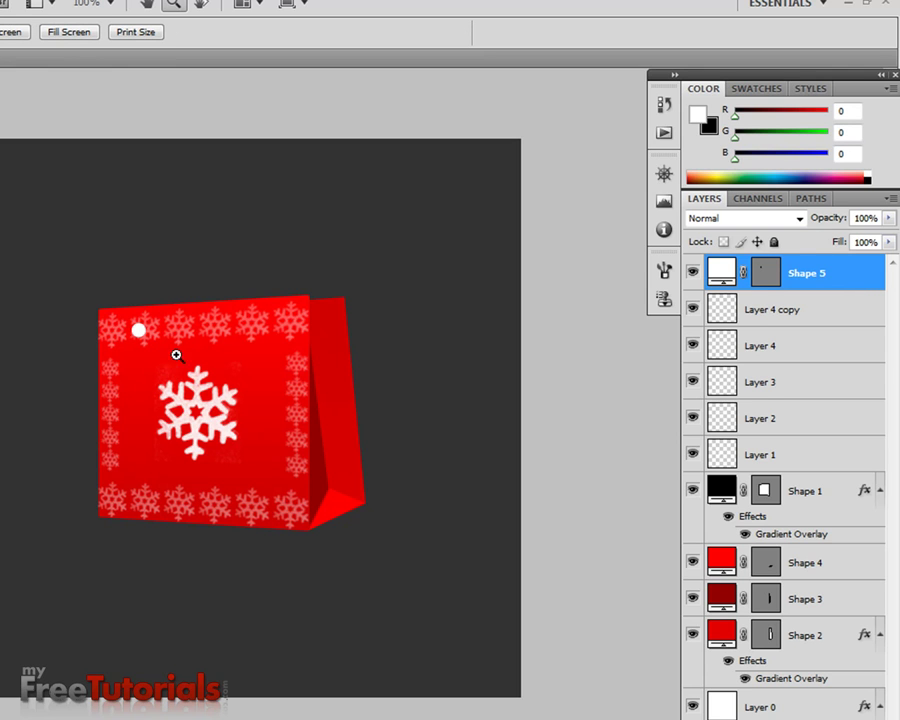
Duplicate Shape 5 and colour the copy black
right_click(846, 279)
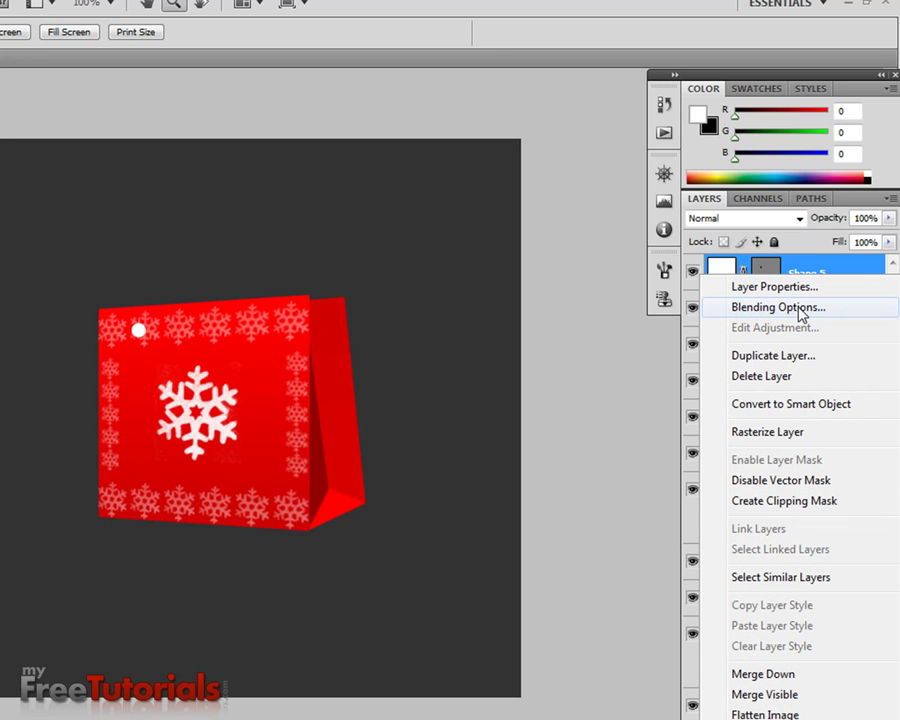
left_click(741, 358)
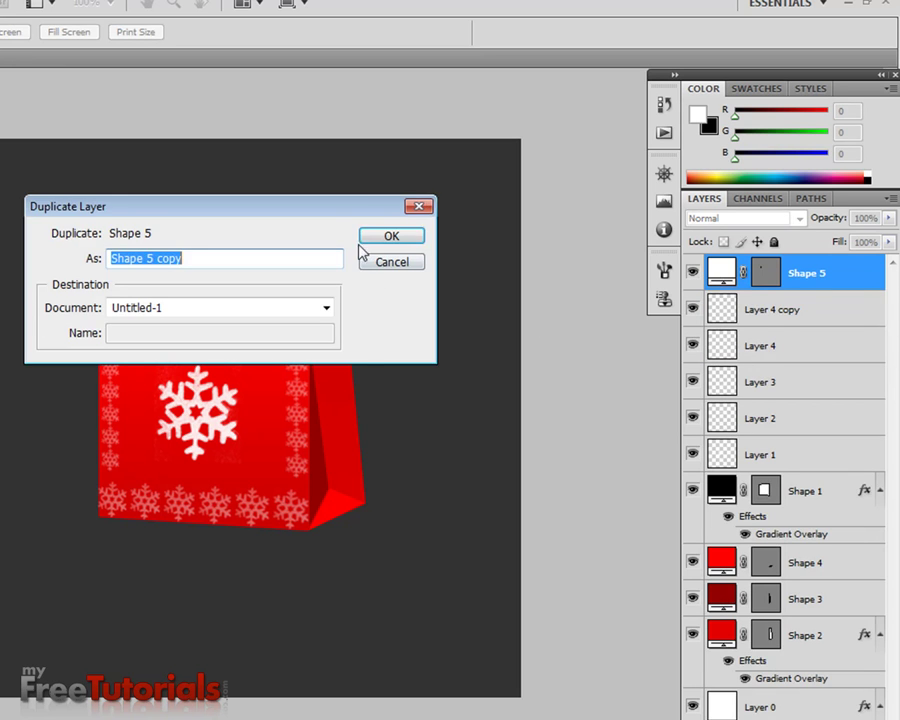
left_click(380, 242)
double_click(718, 280)
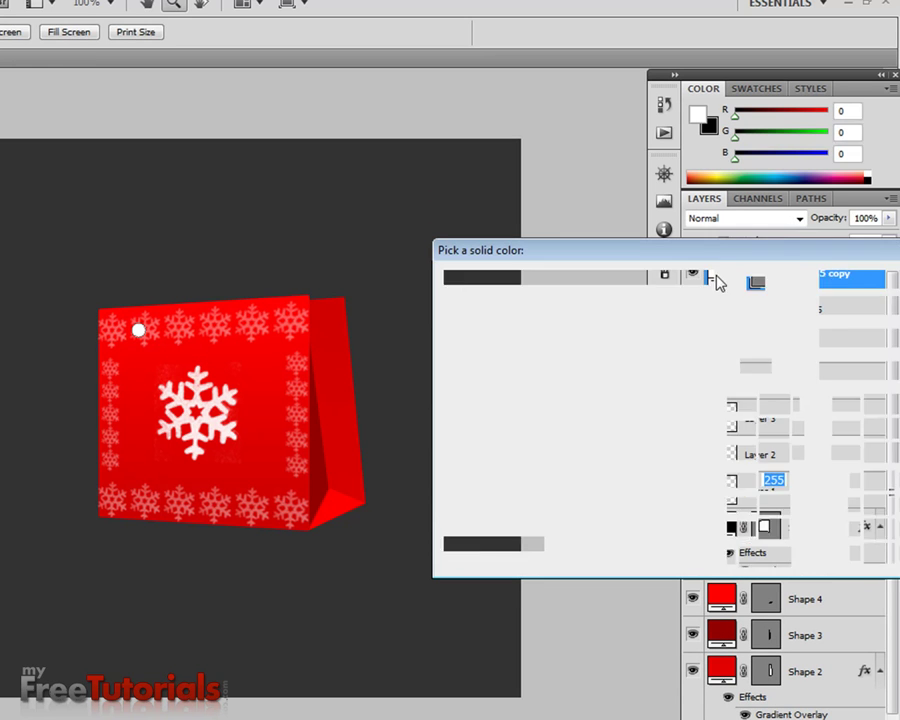
left_click_drag(540, 358, 274, 533)
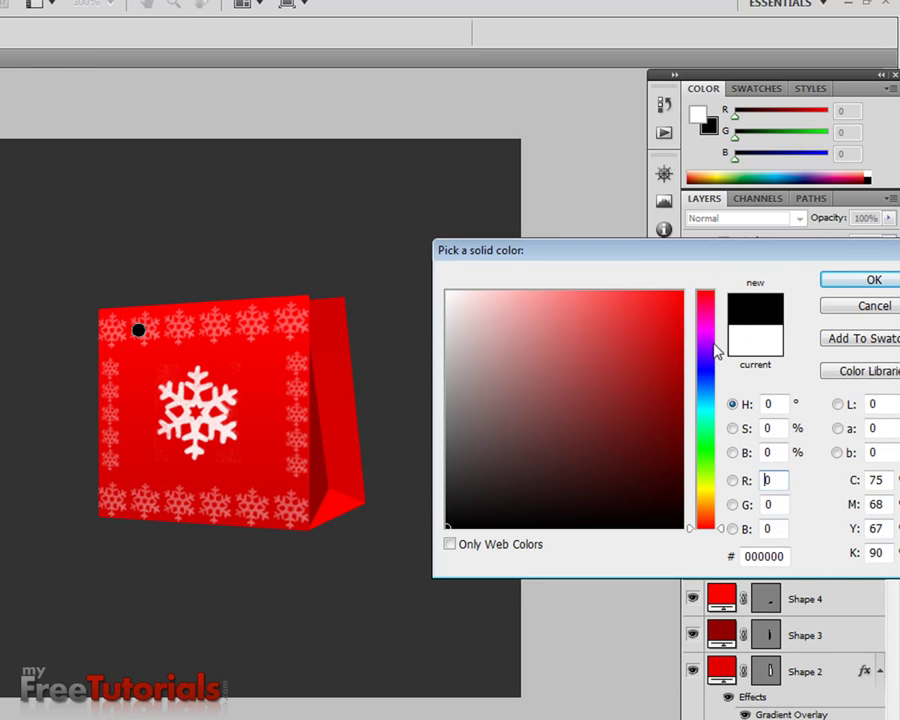
left_click(826, 282)
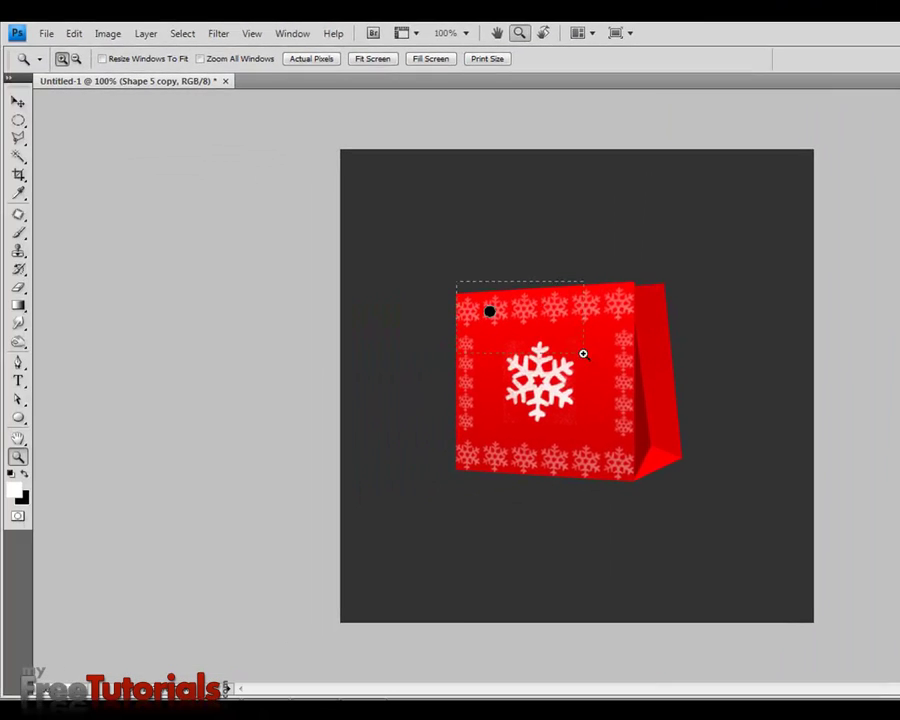
Scale the black dot down to 65.5% inside the white circle
left_click_drag(460, 281, 583, 352)
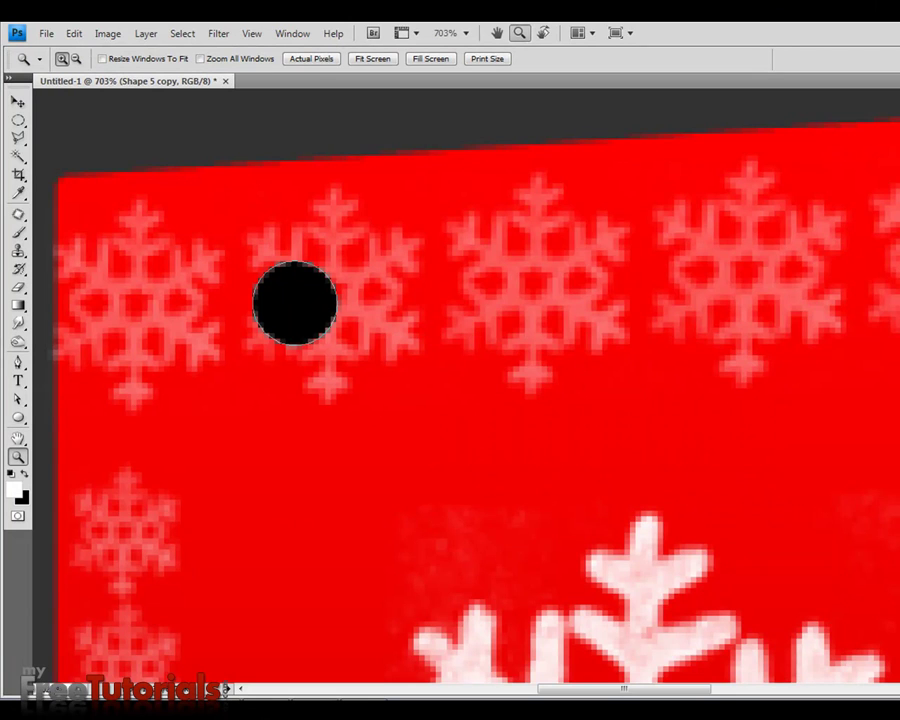
key("ctrl+t")
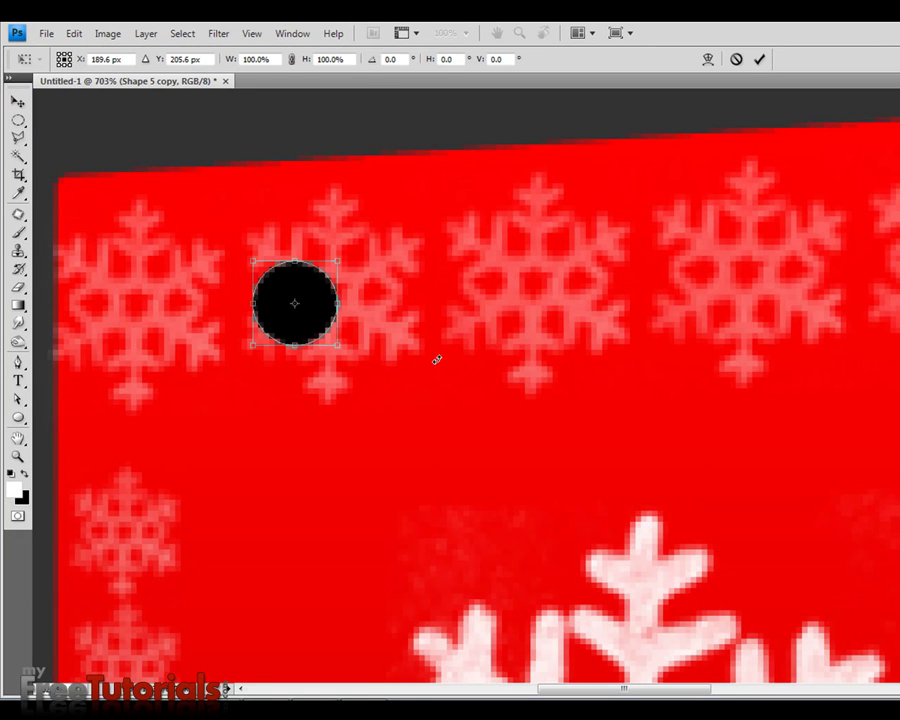
mouse_move(337, 347)
left_mouse_down()
mouse_move(321, 333)
mouse_move(330, 340)
left_mouse_up()
left_click_drag(337, 347, 322, 331)
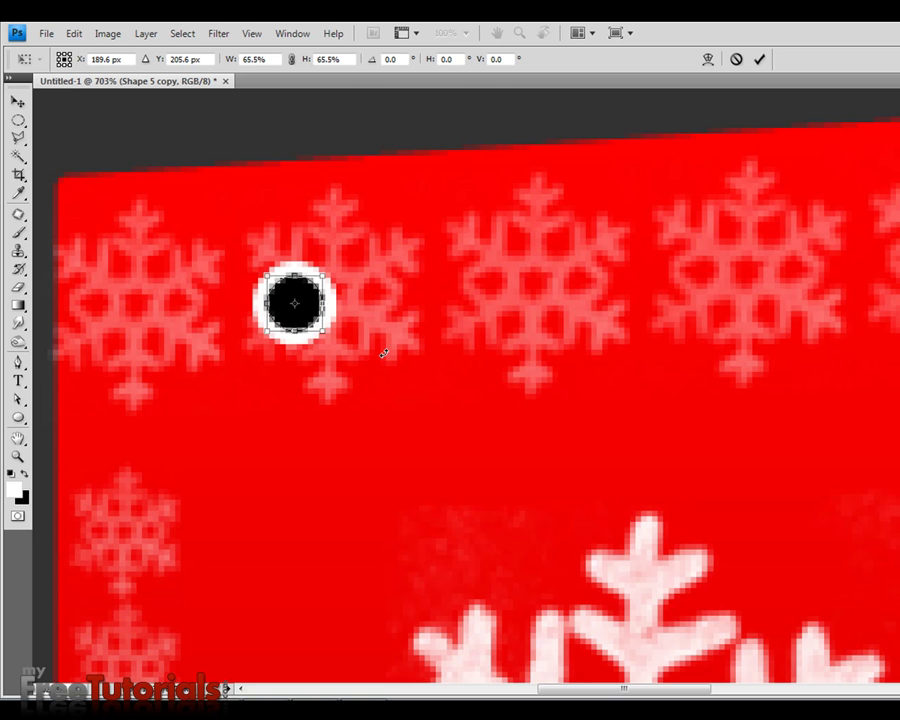
key("Return")
key("z")
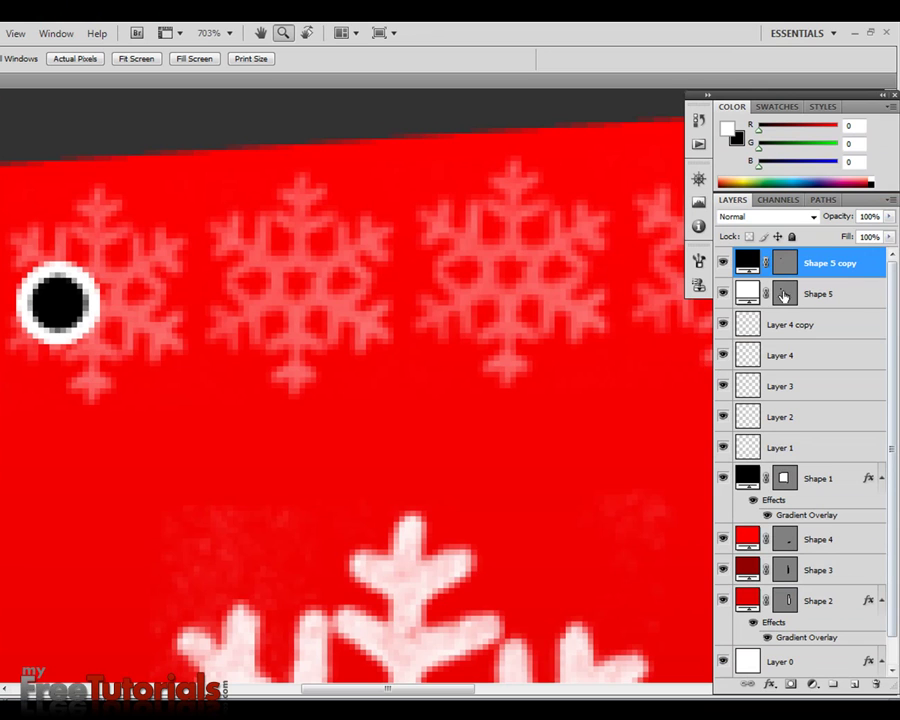
Give Shape 5 a Gradient Overlay shading from grey 6b6b6b to white
left_click(819, 305)
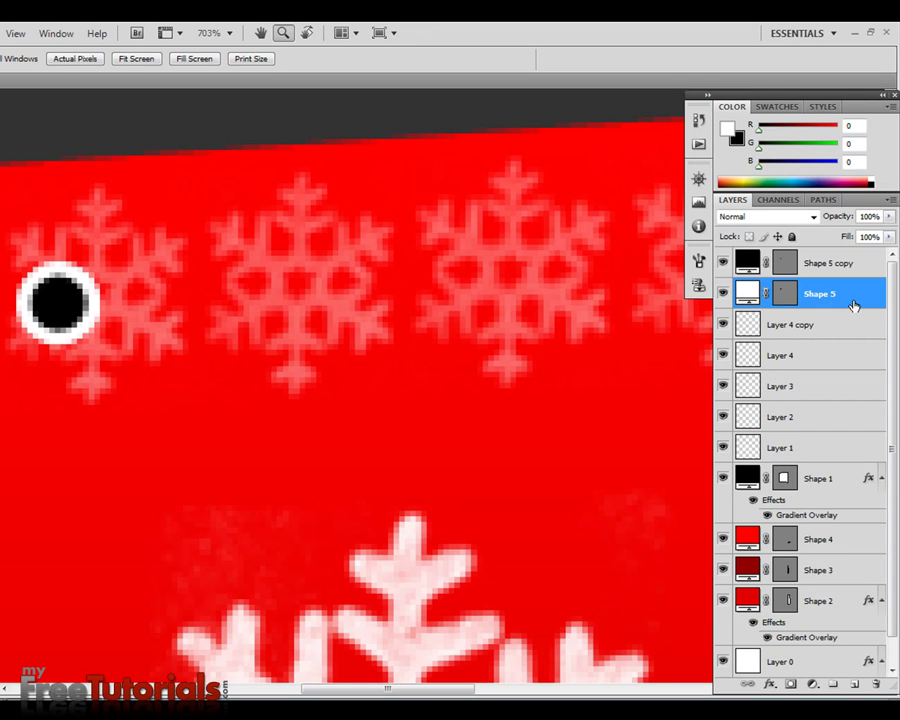
right_click(834, 305)
left_click(815, 330)
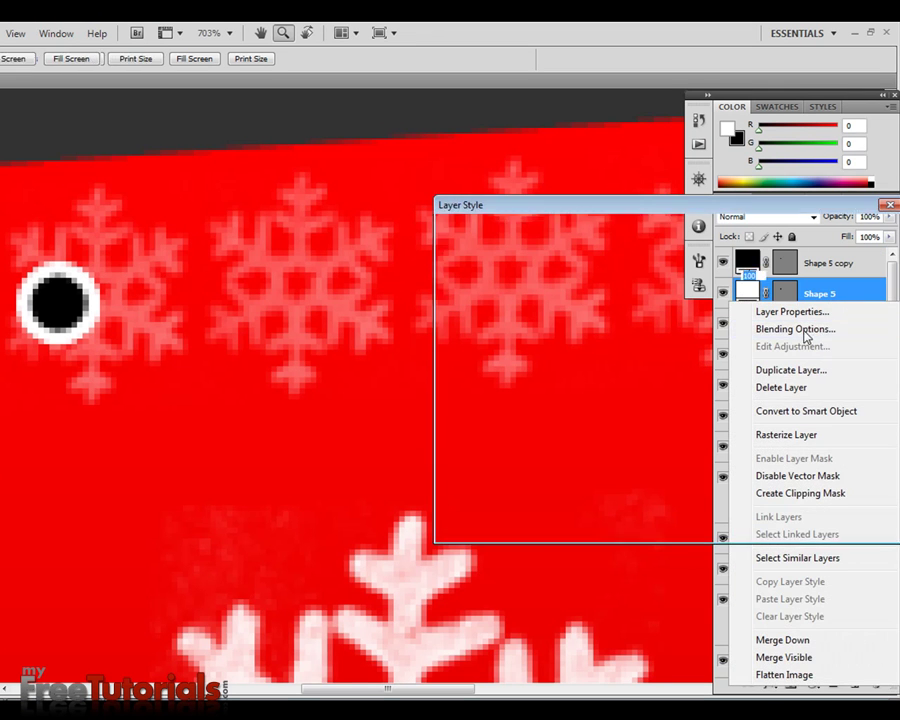
left_click(480, 430)
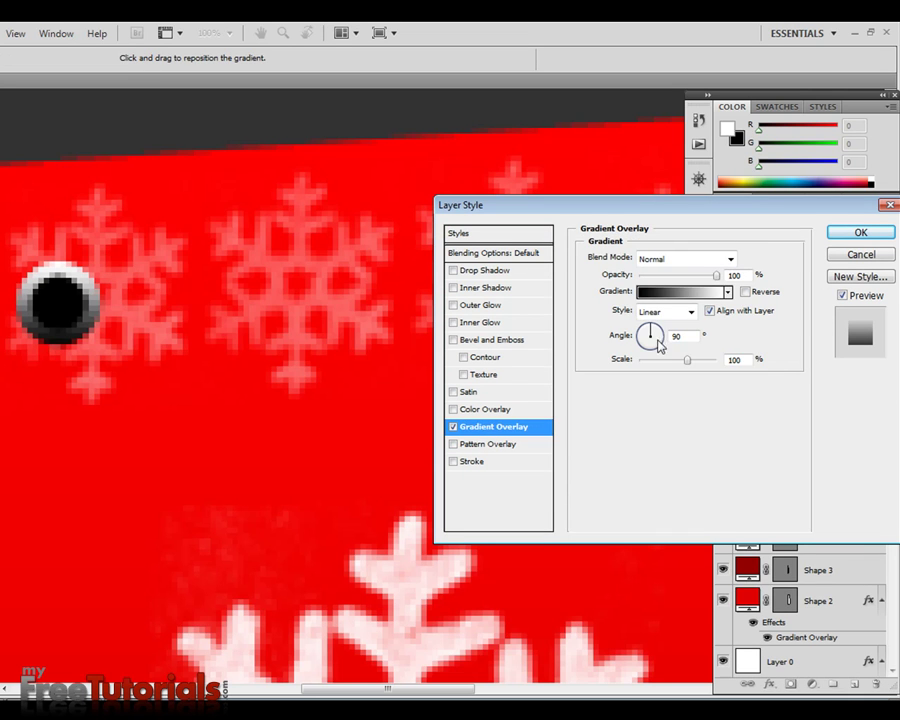
left_click(669, 298)
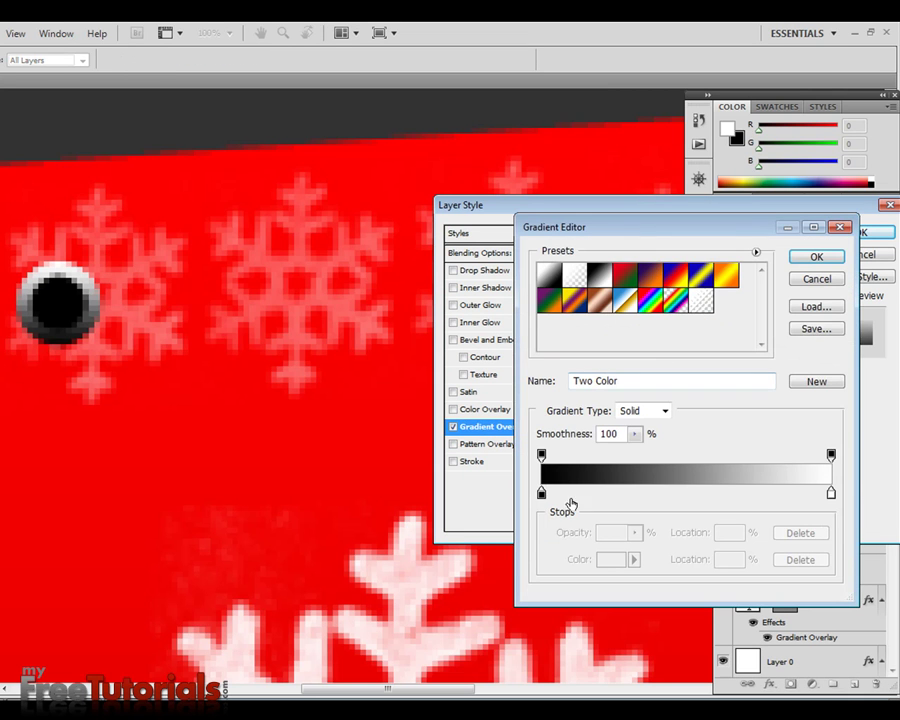
left_click(541, 492)
left_click(611, 559)
left_click_drag(540, 416, 487, 400)
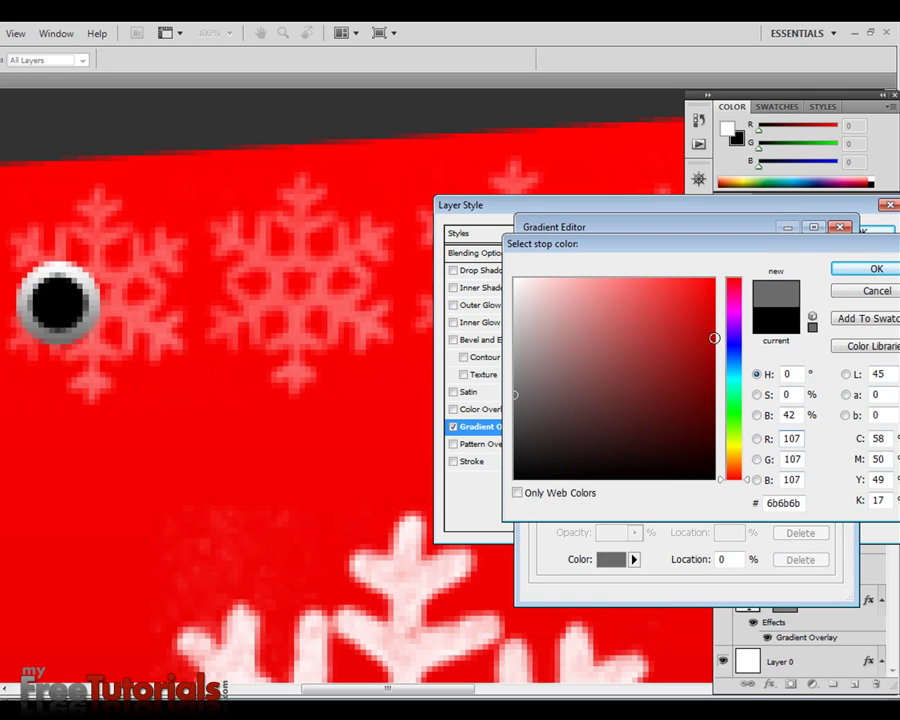
left_click(843, 274)
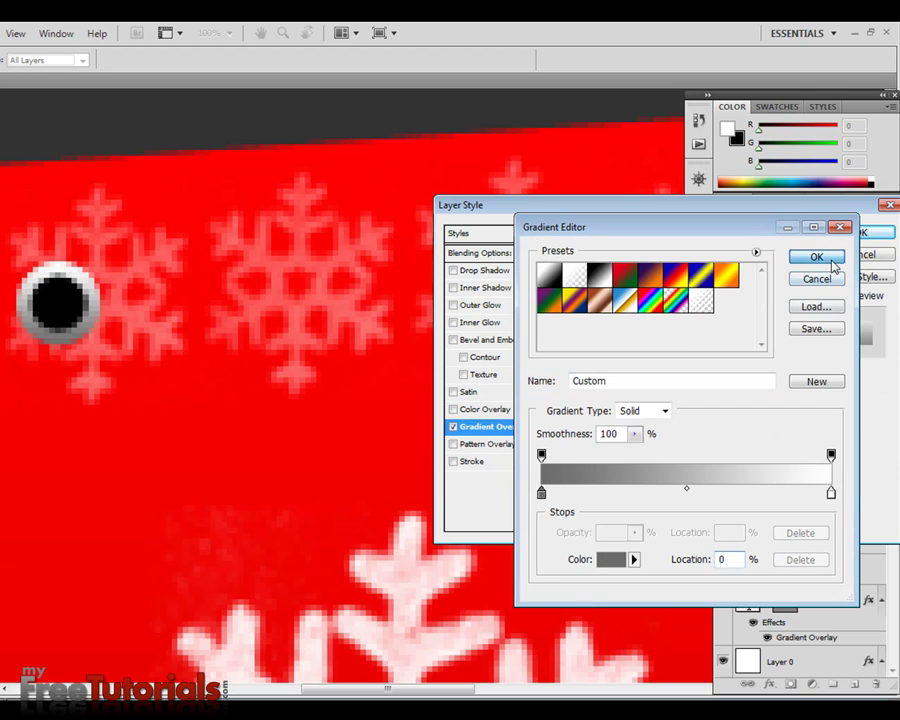
left_click(820, 256)
left_click(860, 232)
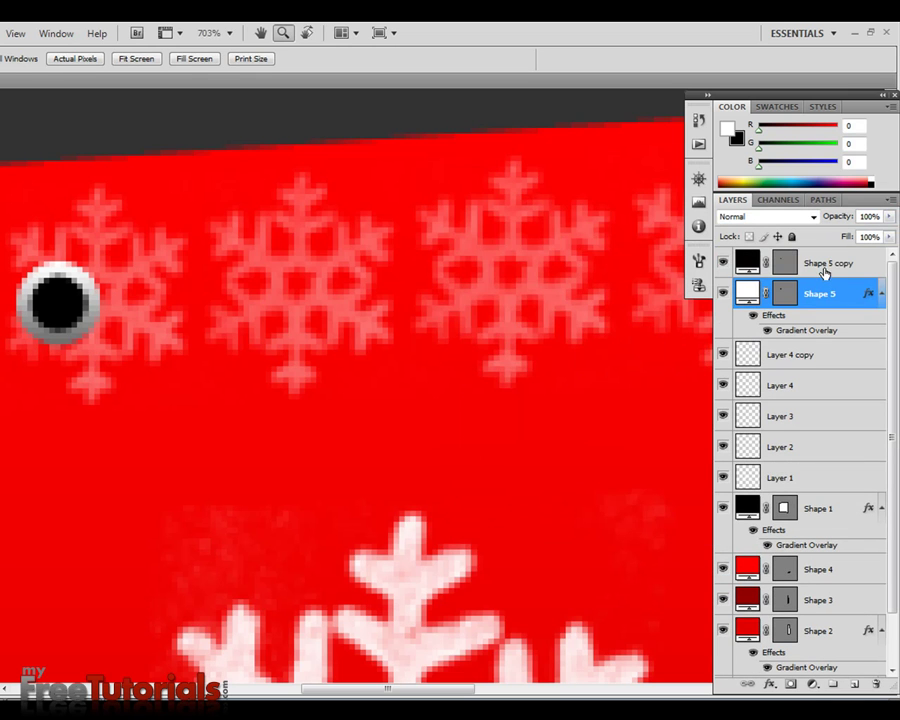
View at actual pixels and change the ring gradient's grey stop to a5a5a5
right_click(8, 390)
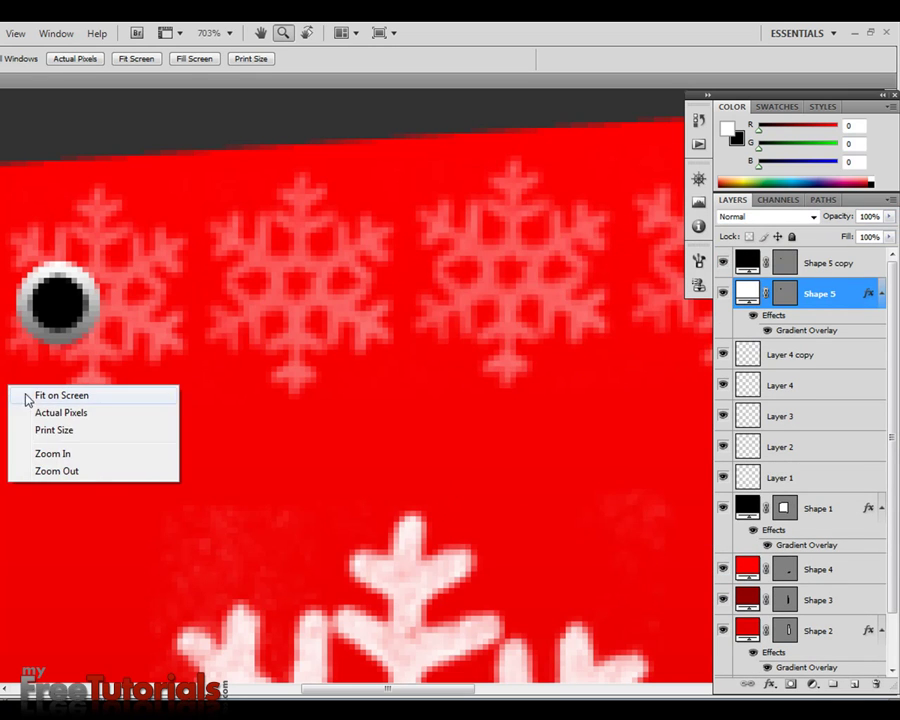
left_click(36, 409)
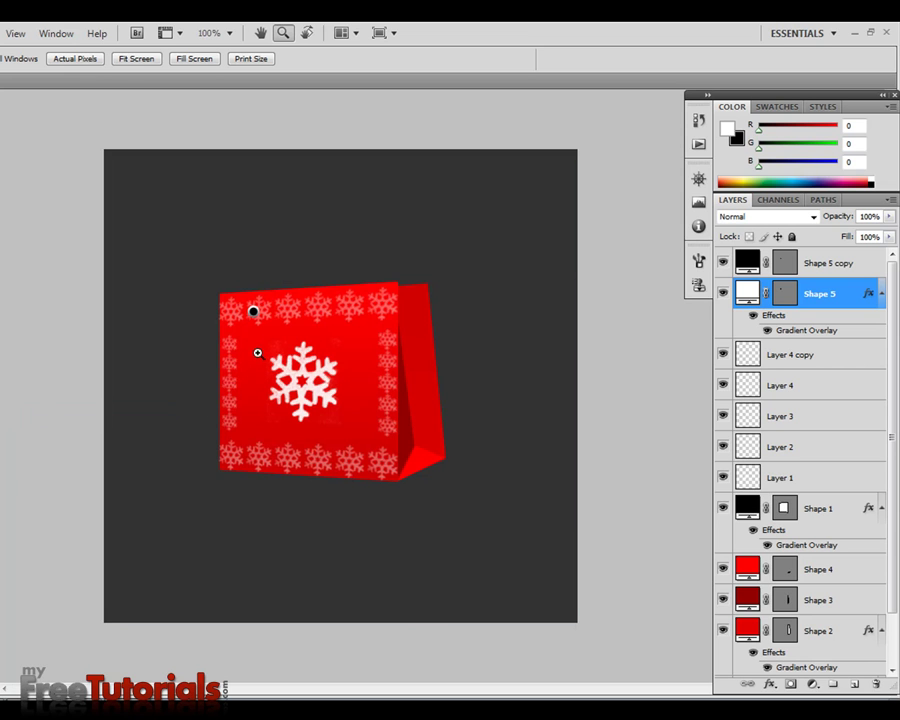
double_click(808, 332)
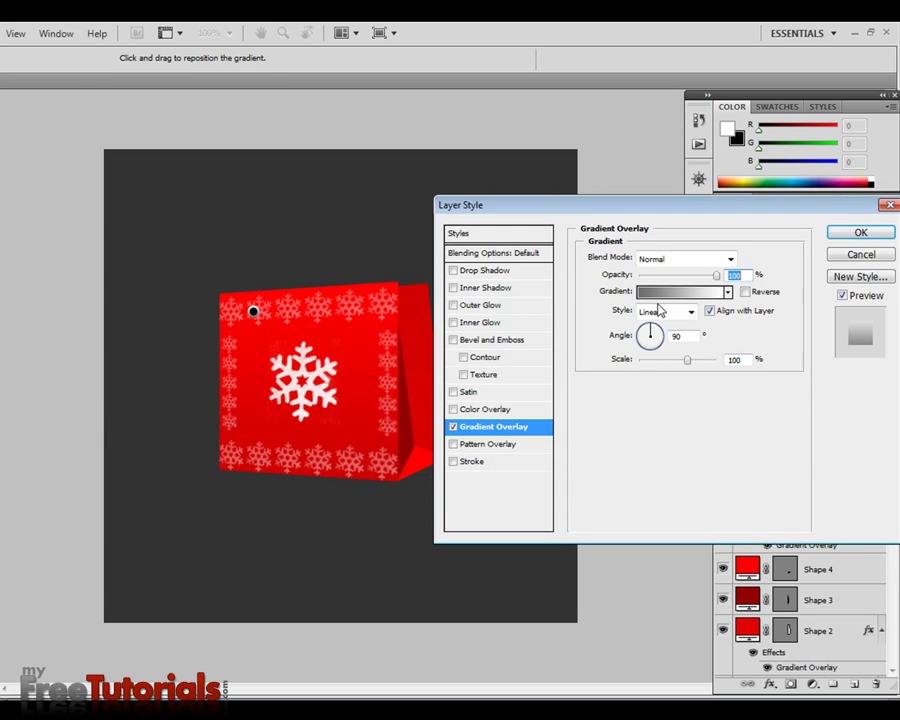
left_click(650, 290)
left_click(541, 493)
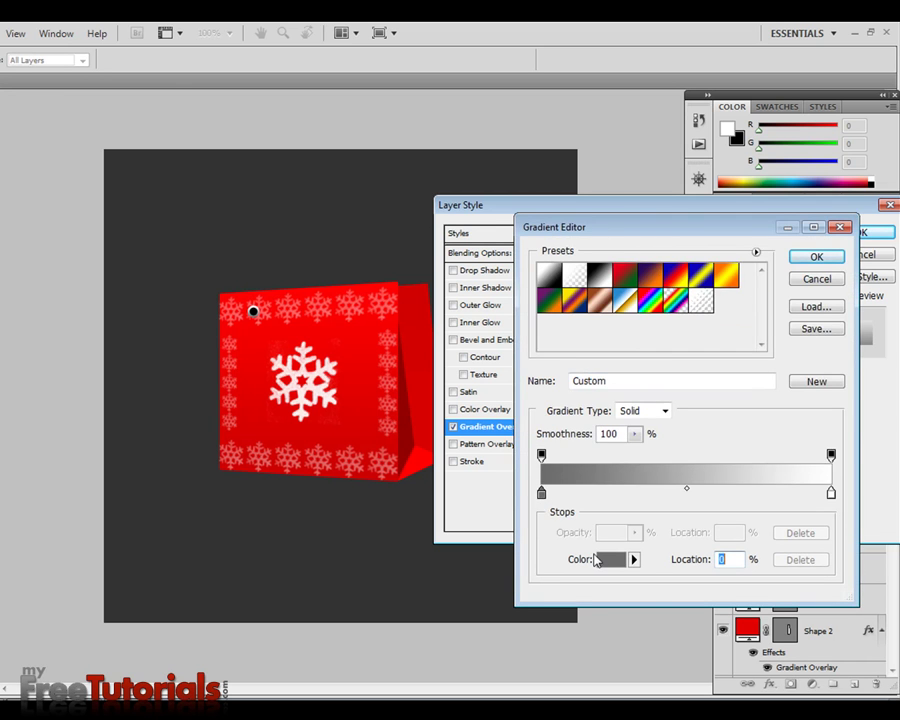
left_click(603, 559)
left_click(515, 349)
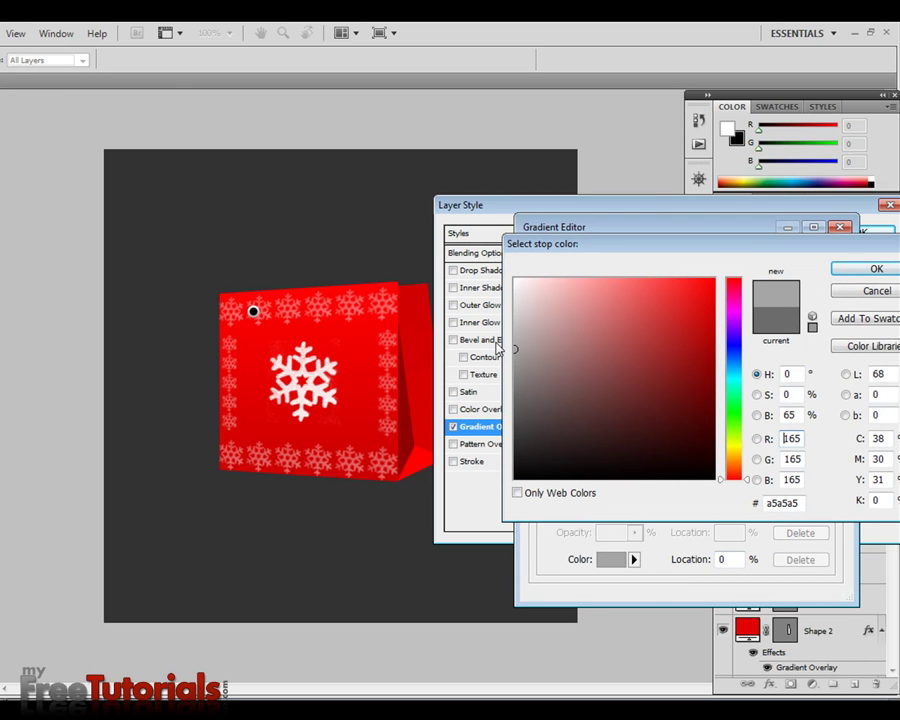
key("Return")
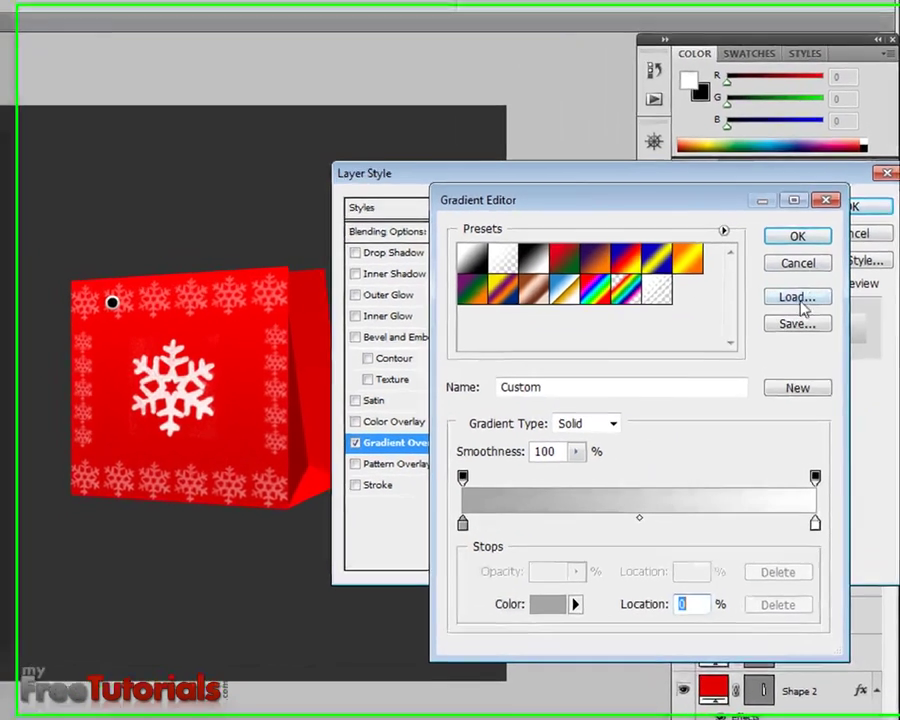
left_click(793, 236)
key("Return")
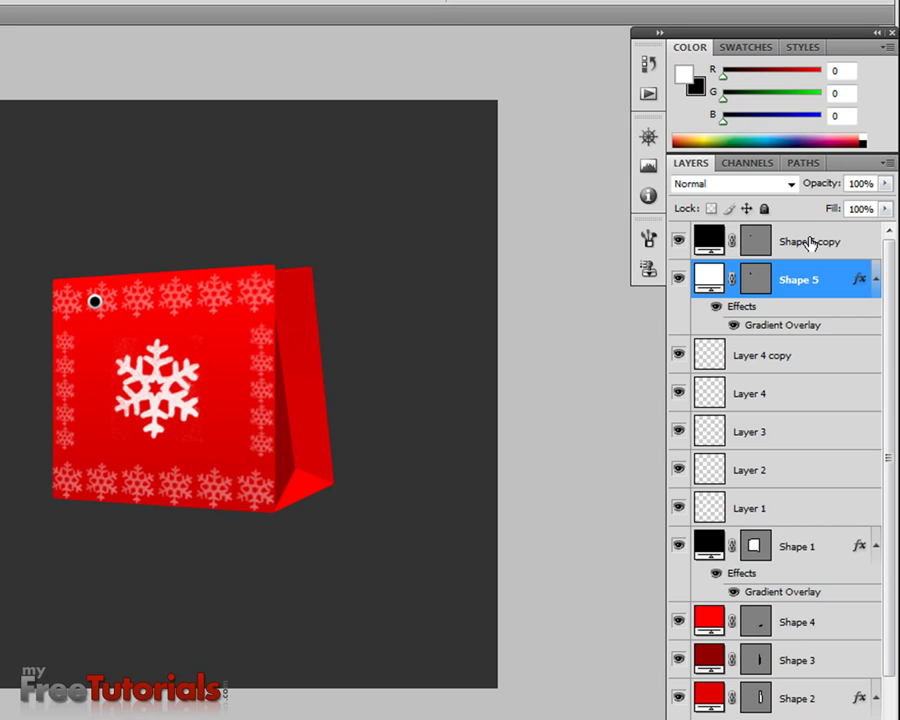
Duplicate the ring and hole layers and move the copy to the bag's right side
left_click(810, 243, "ctrl")
right_click(810, 243)
left_click(741, 320)
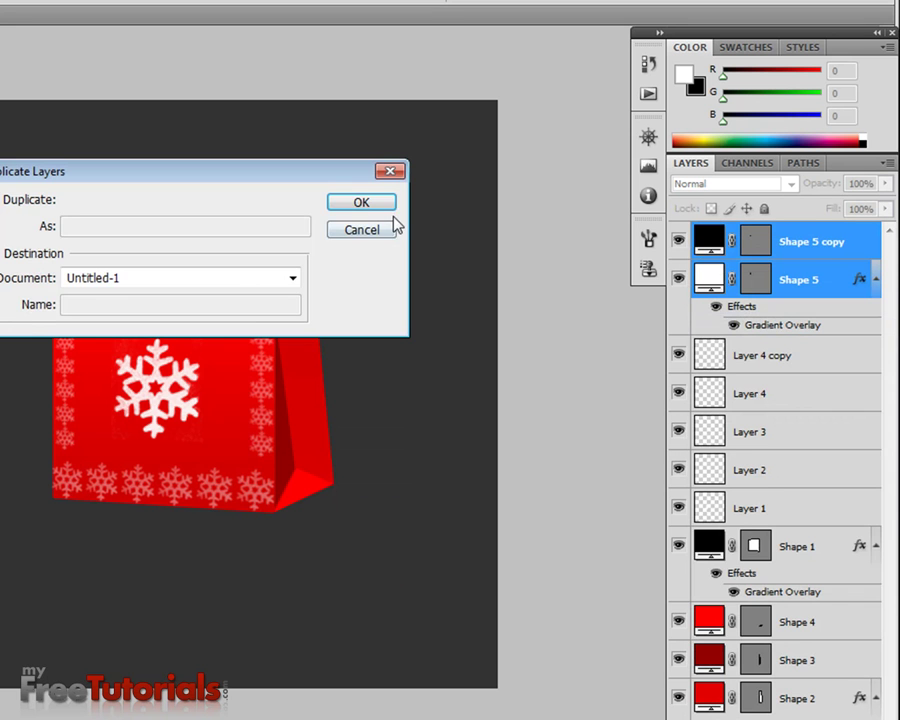
left_click(365, 203)
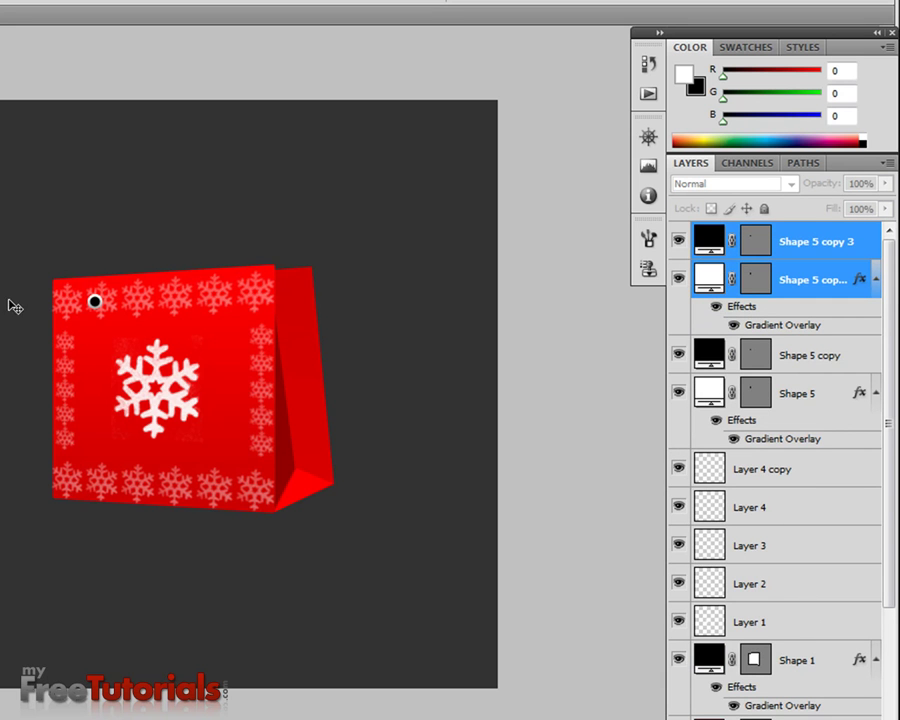
key("shift+Right")
key("shift+Right")
key("shift+Right")
key("shift+Right")
key("shift+Right")
key("shift+Right")
key("shift+Right")
key("shift+Right")
key("shift+Right")
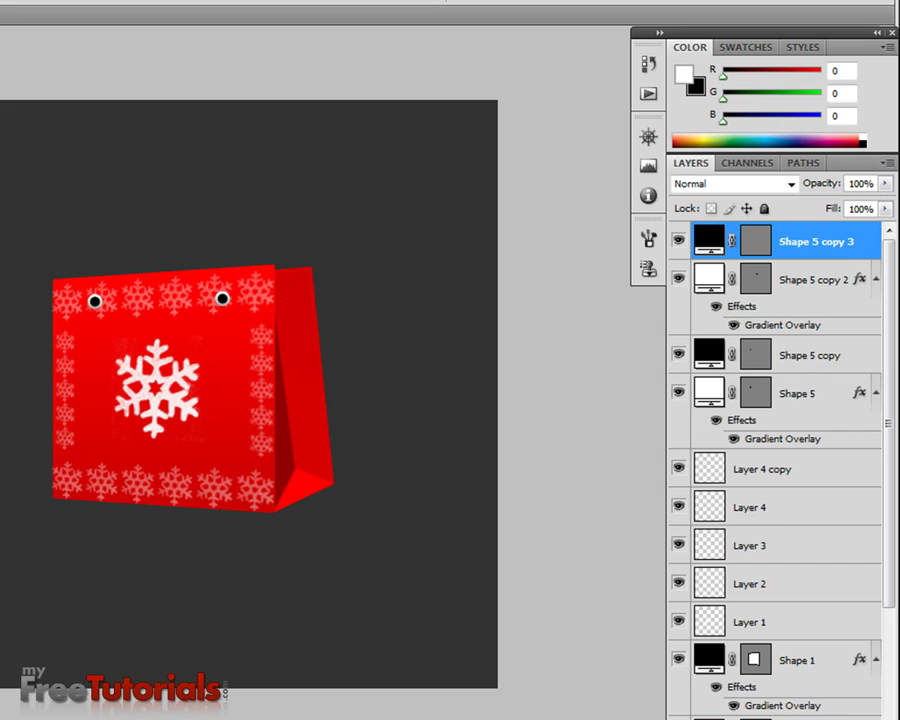
Select all the bag's layers down to Shape 2 and nudge them lower on the canvas
mouse_move(886, 283)
left_mouse_down()
mouse_move(890, 362)
mouse_move(868, 638)
left_mouse_up()
left_click(727, 625, "shift")
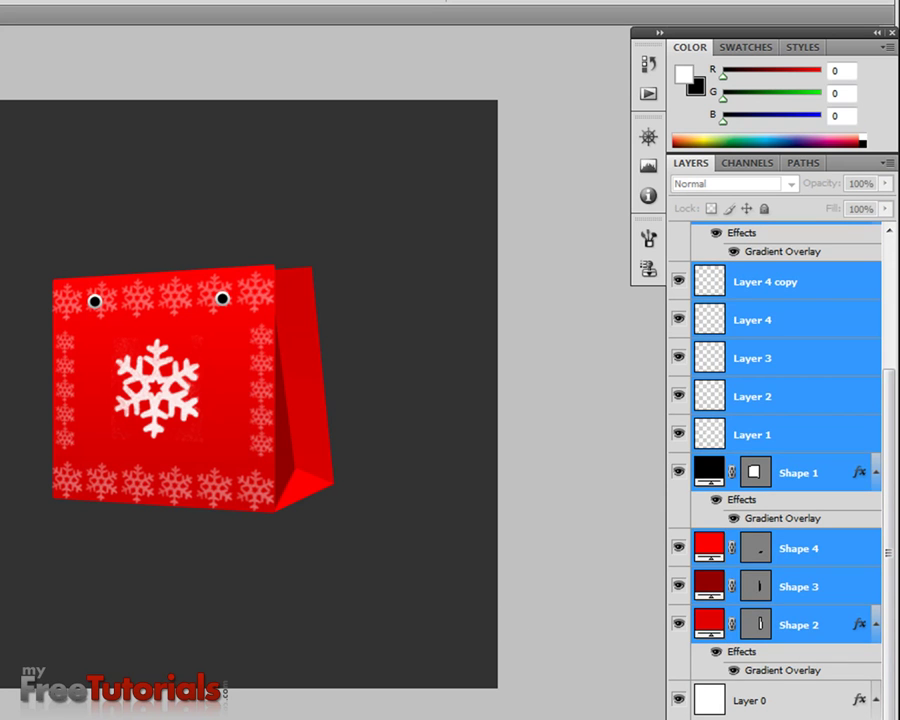
key("shift+Down")
key("shift+Down")
key("shift+Down")
key("shift+Down")
key("shift+Down")
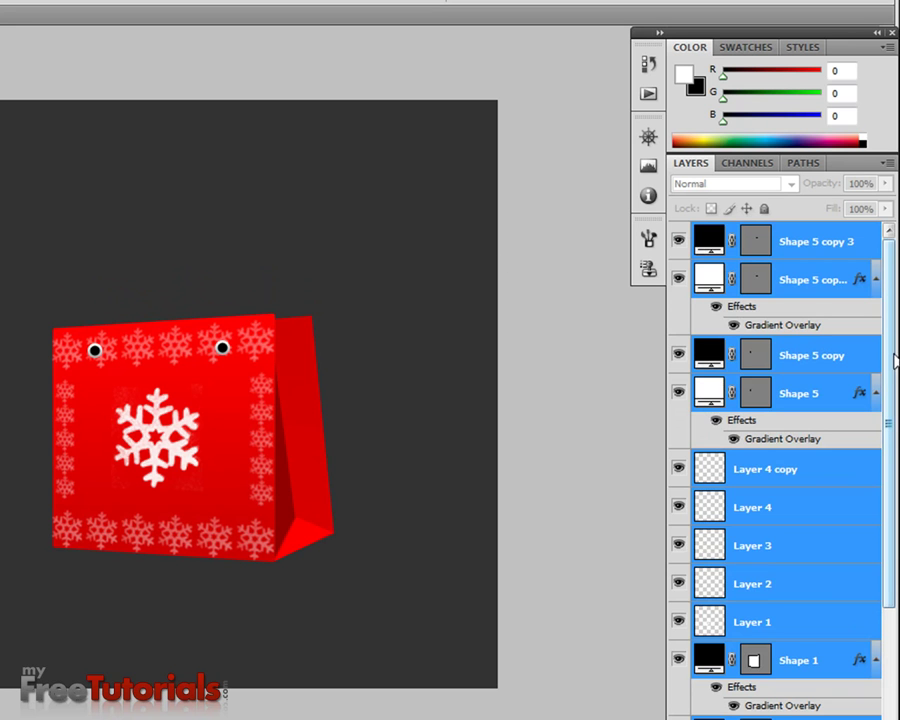
left_click(785, 247)
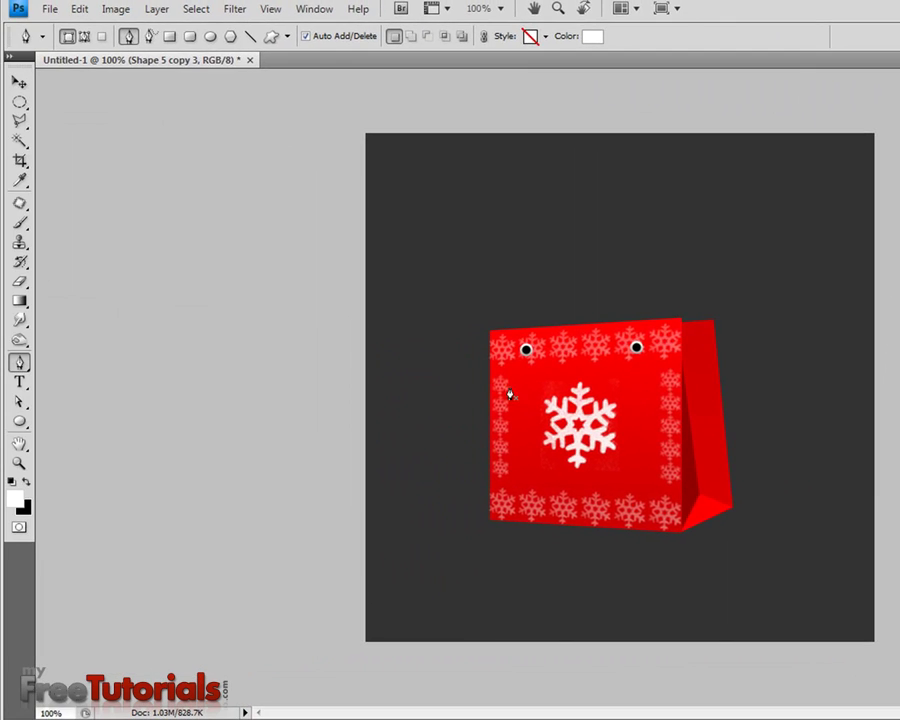
Zoom into the bag top and draw the handle's outer arc from left to right grommet
left_click(19, 463)
left_click_drag(410, 297, 880, 366)
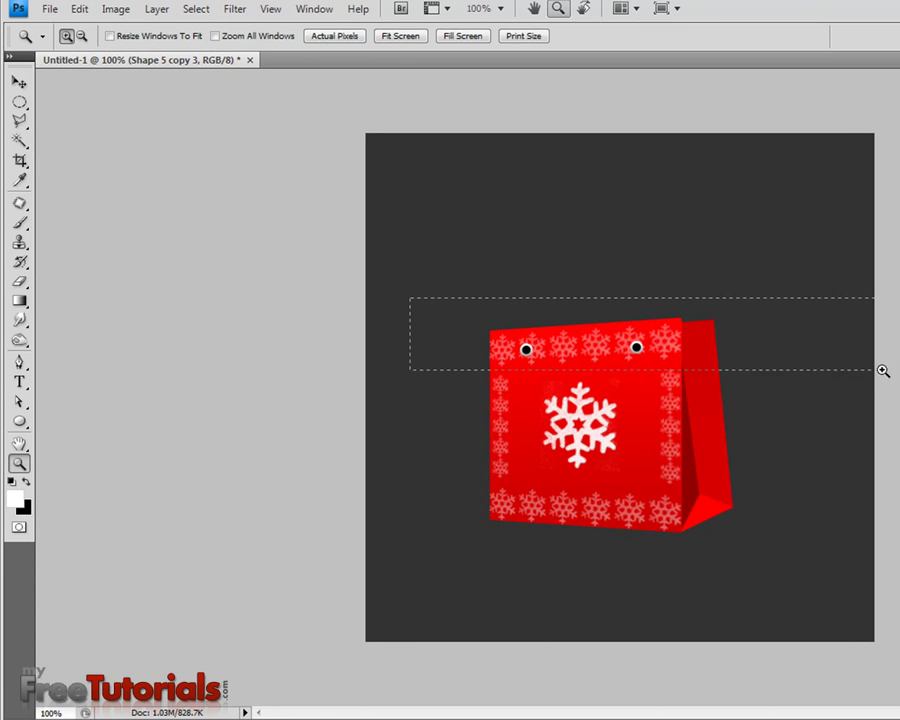
scroll(620, 410, "up", 3)
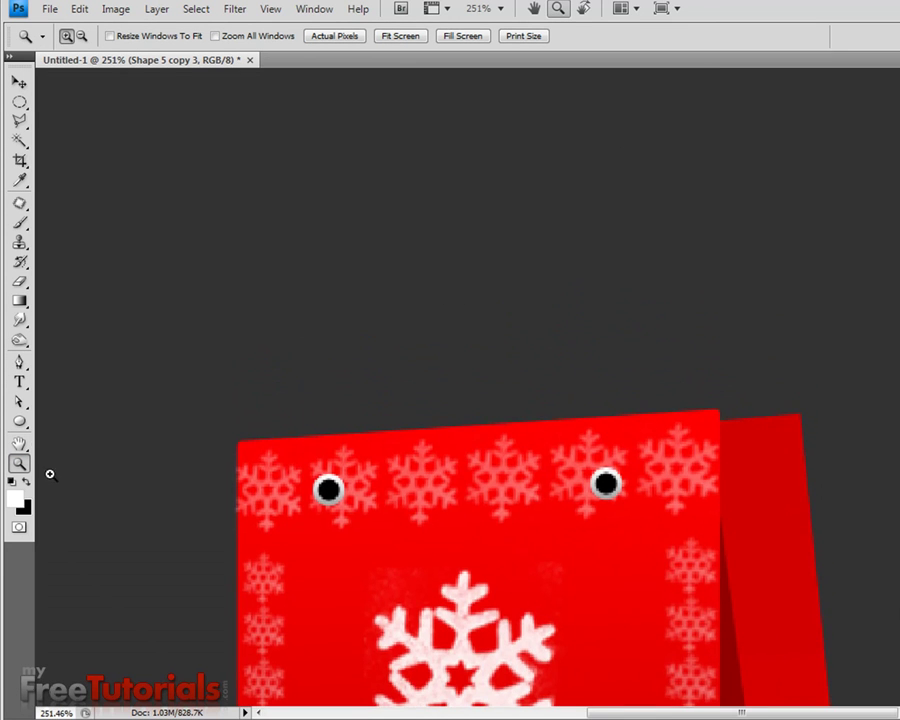
left_click(19, 361)
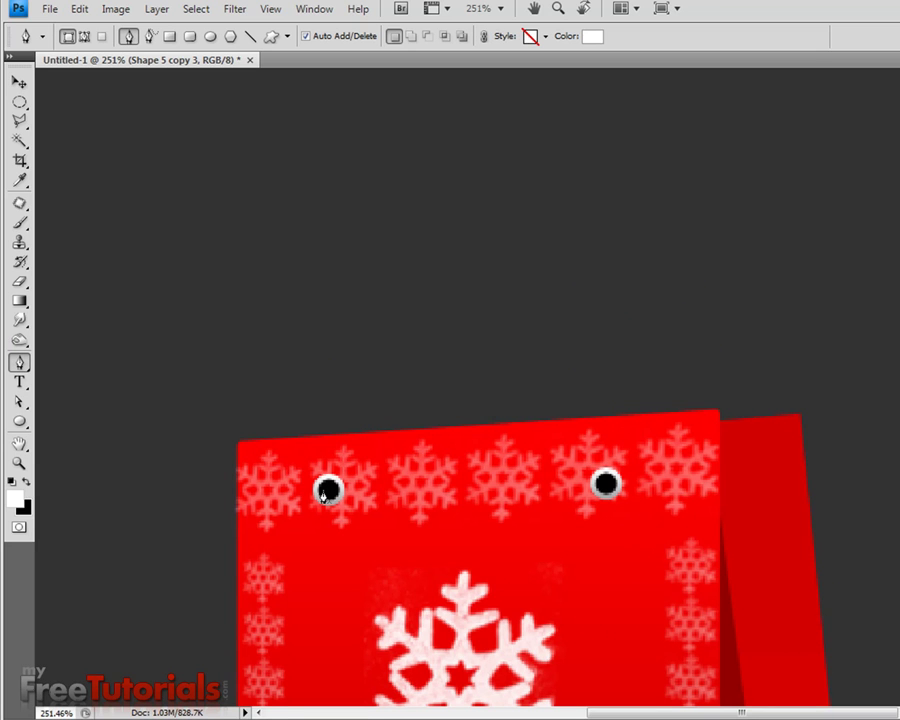
left_click(313, 450)
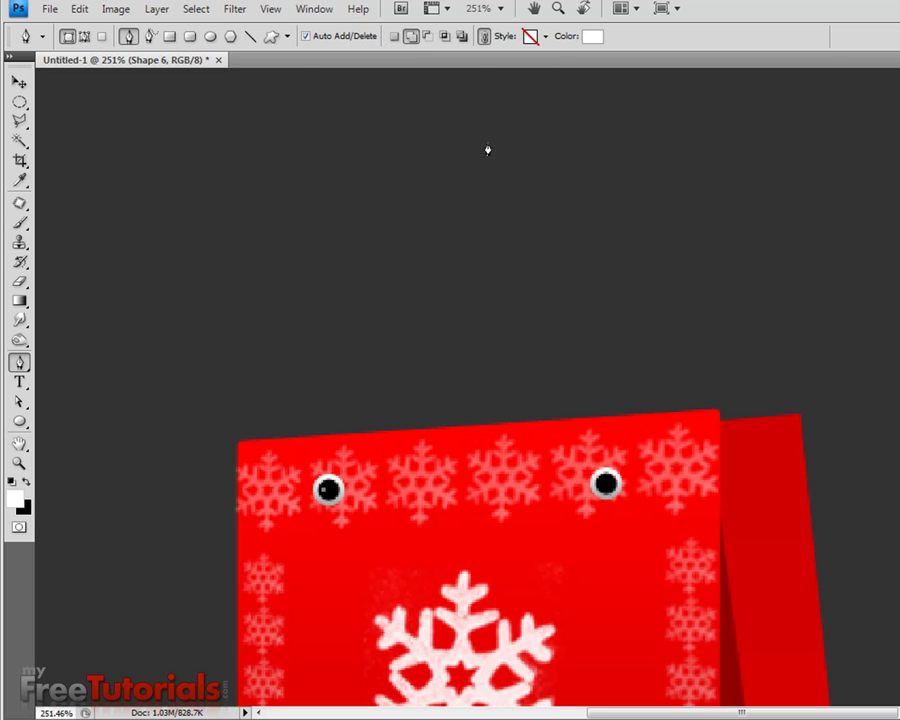
mouse_move(606, 484)
left_mouse_down()
mouse_move(668, 688)
mouse_move(725, 648)
left_mouse_up()
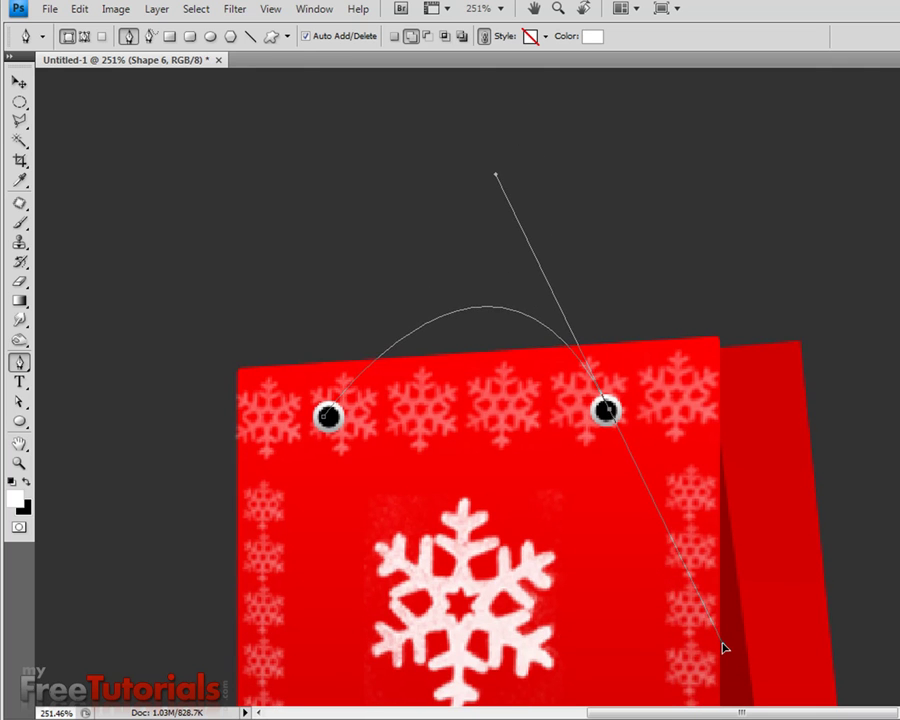
left_click_drag(725, 648, 760, 674)
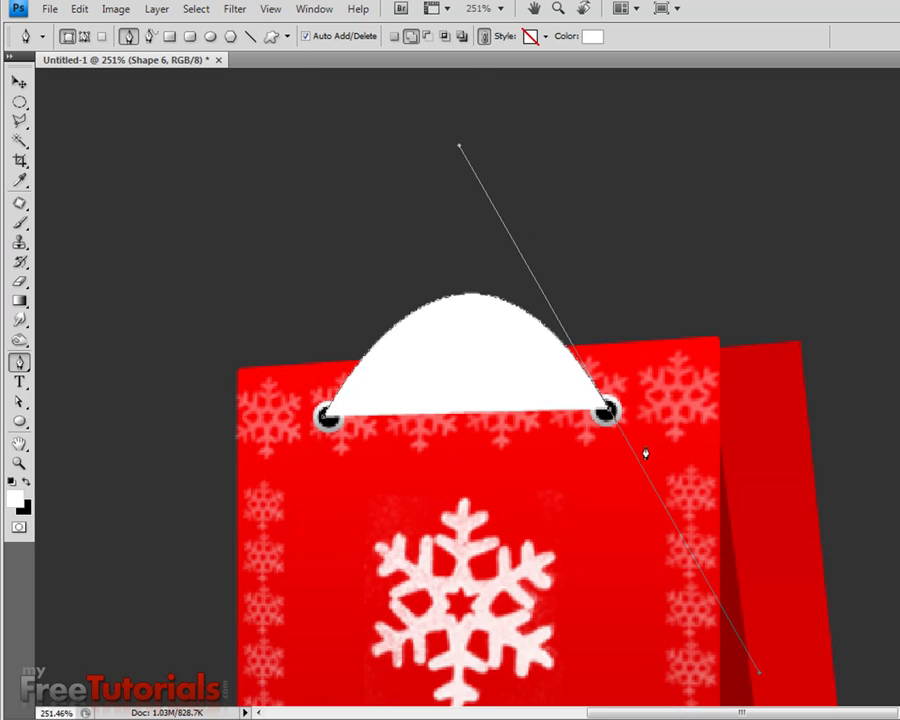
left_click(608, 413, "alt")
key("Return")
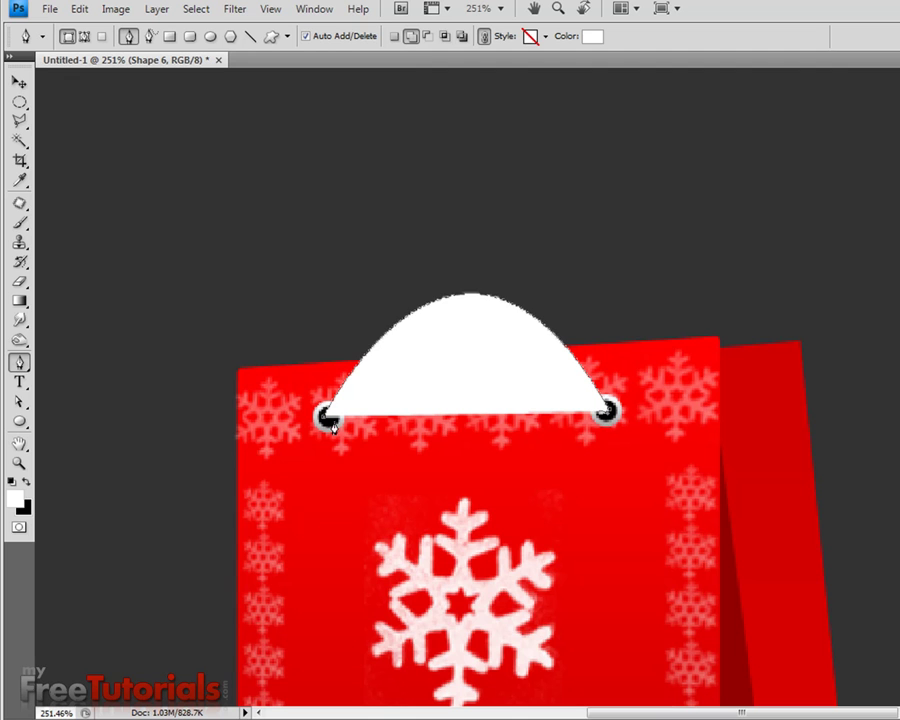
Curve the handle's inner edge back and close the shape at the left grommet
left_click_drag(329, 421, 188, 679)
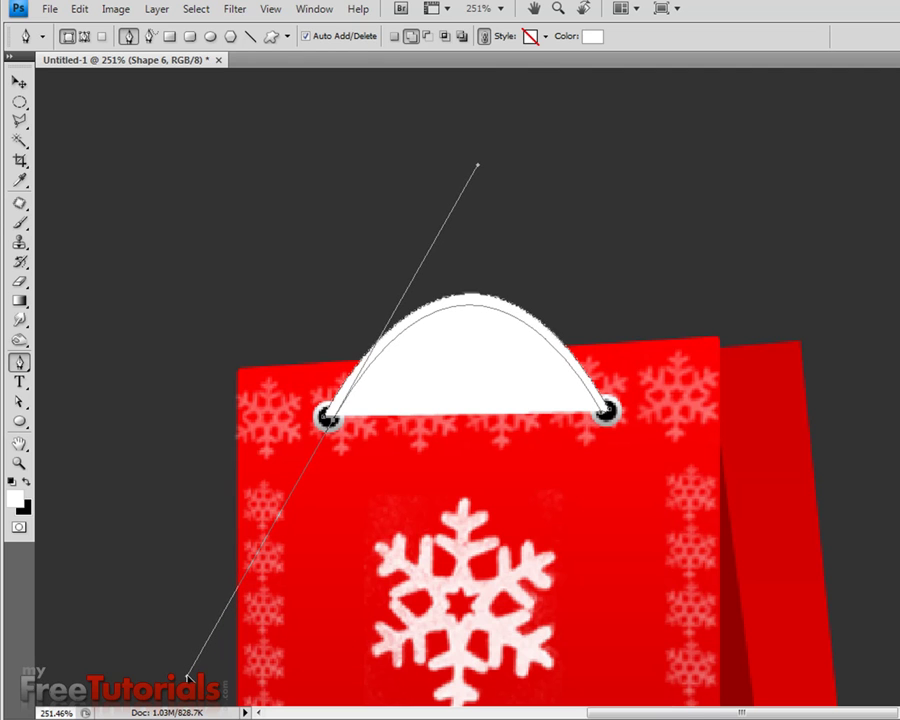
left_click(330, 421, "alt")
left_click(606, 410, "ctrl")
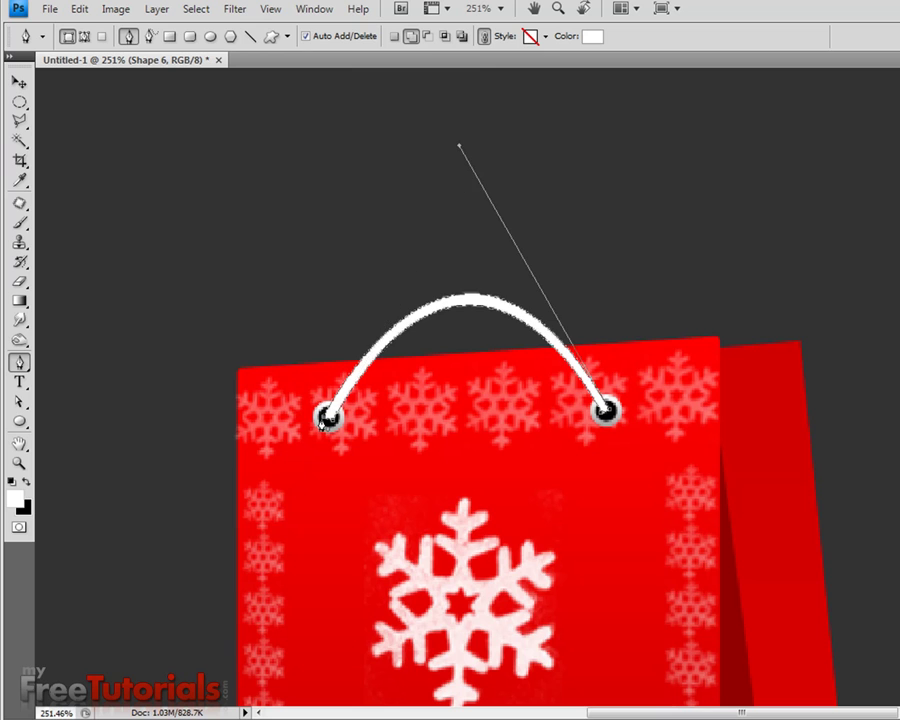
key("Return")
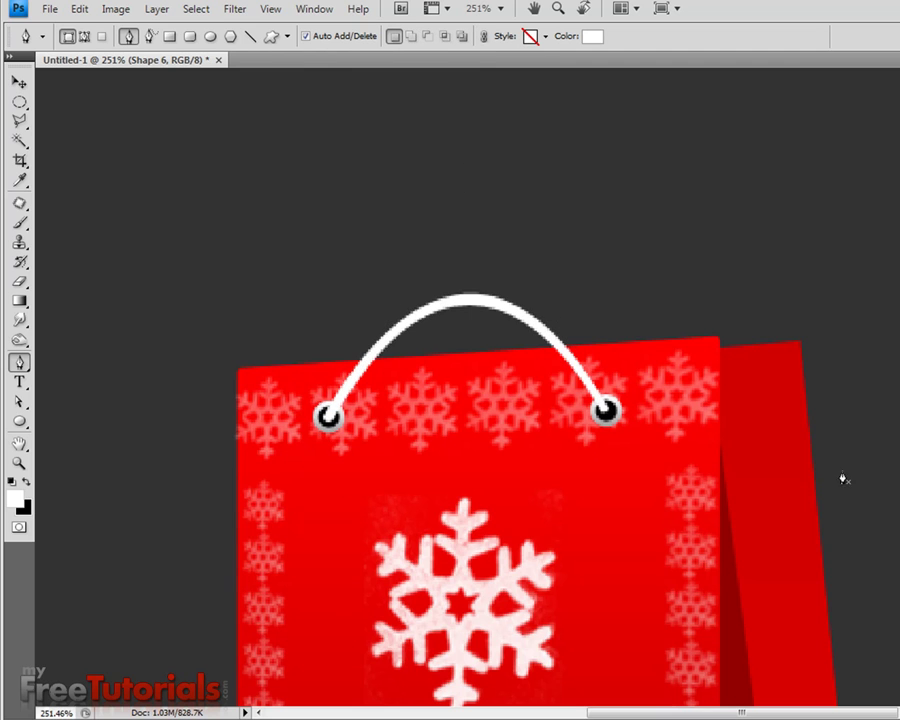
scroll(552, 420, "down", 1)
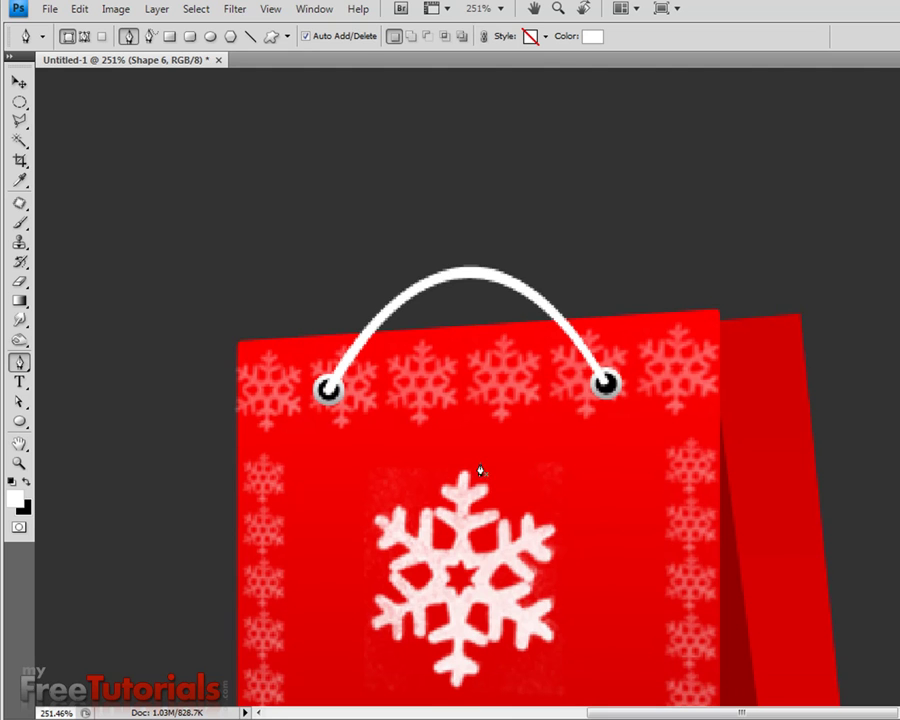
left_click(19, 462)
right_click(435, 453)
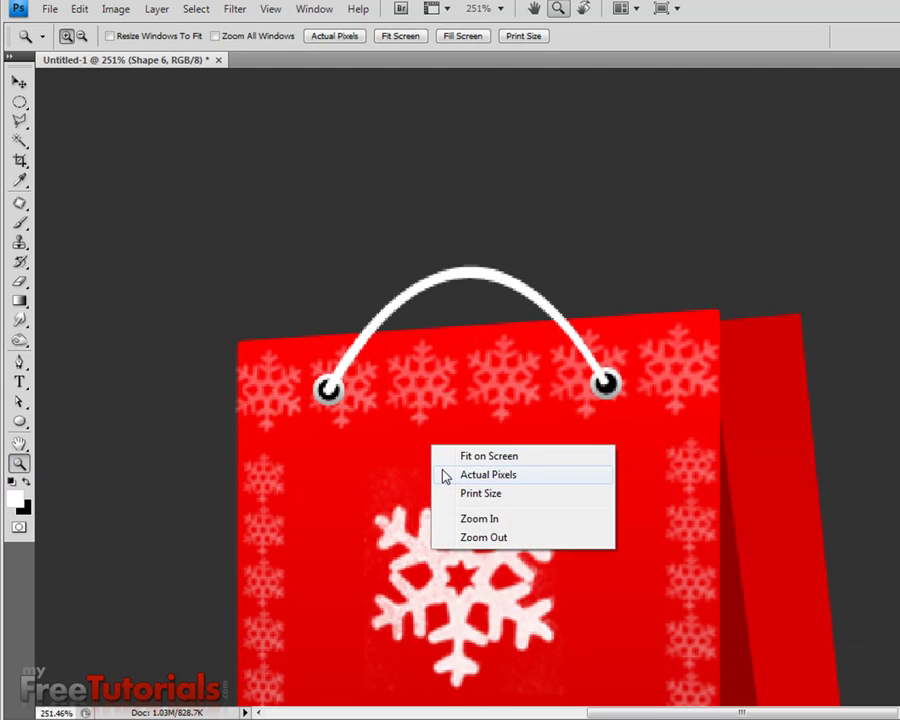
At 100% view, add anchor points to raise the handle's top and lift its inner curve
left_click(442, 474)
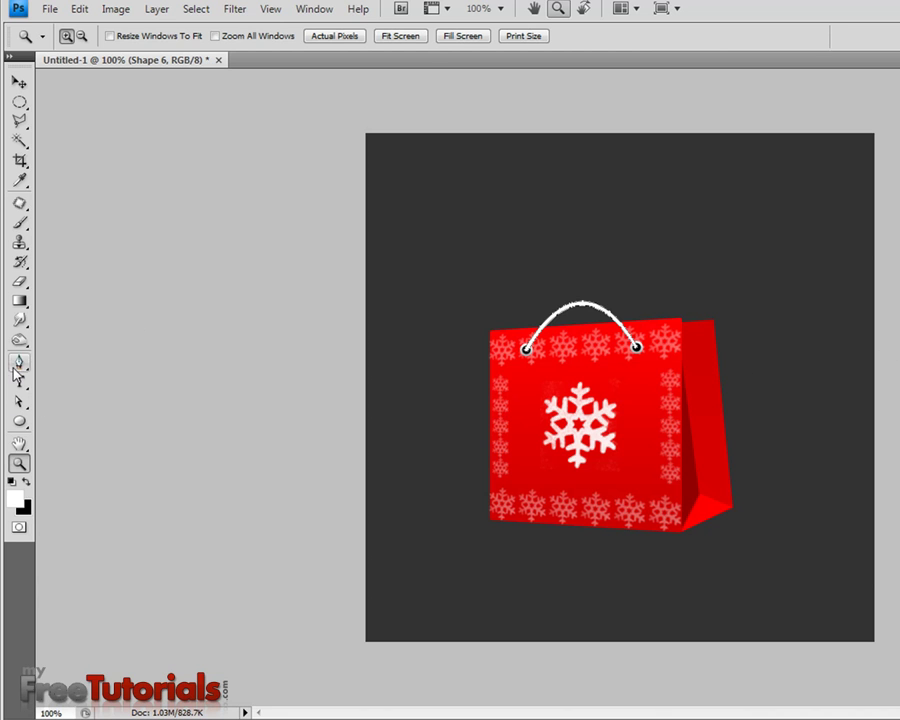
left_click_drag(16, 368, 84, 390)
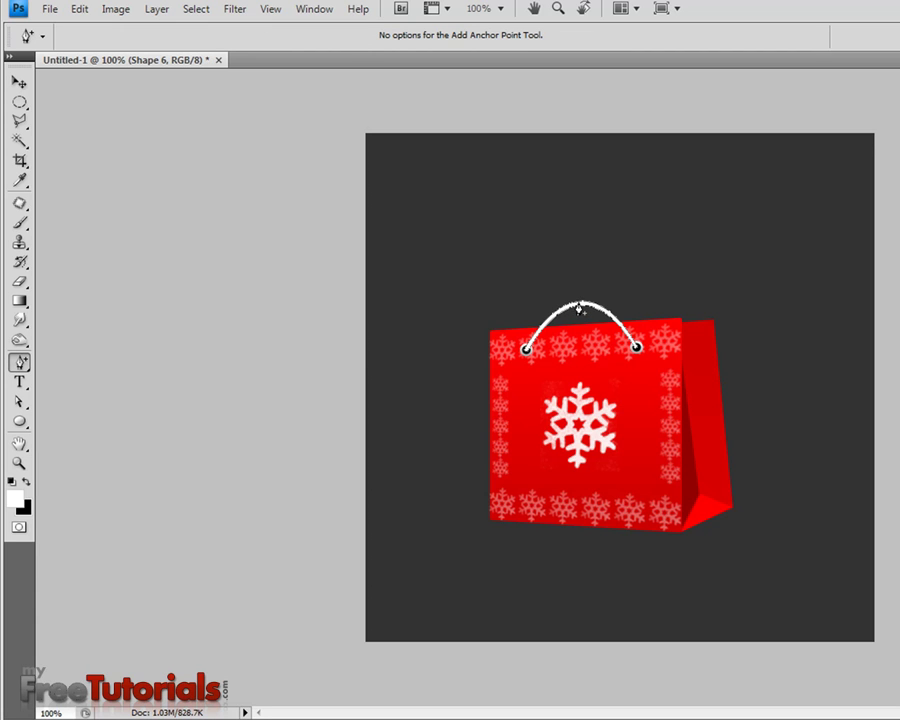
left_click_drag(580, 307, 580, 258)
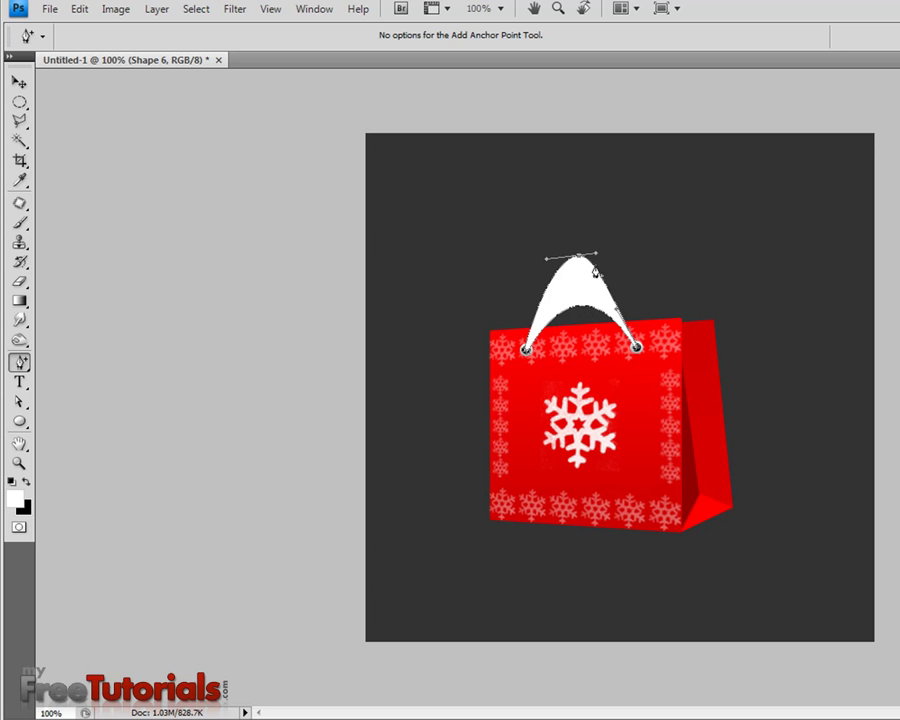
left_click_drag(597, 253, 620, 245)
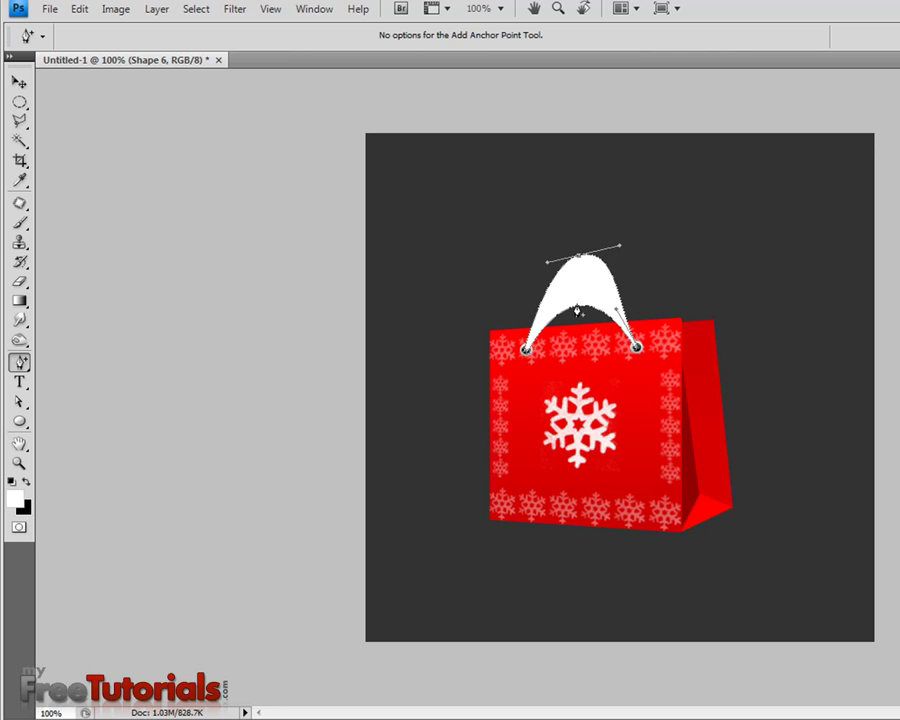
left_click(578, 309)
mouse_move(580, 311)
left_mouse_down()
mouse_move(589, 250)
mouse_move(573, 295)
mouse_move(589, 292)
left_mouse_up()
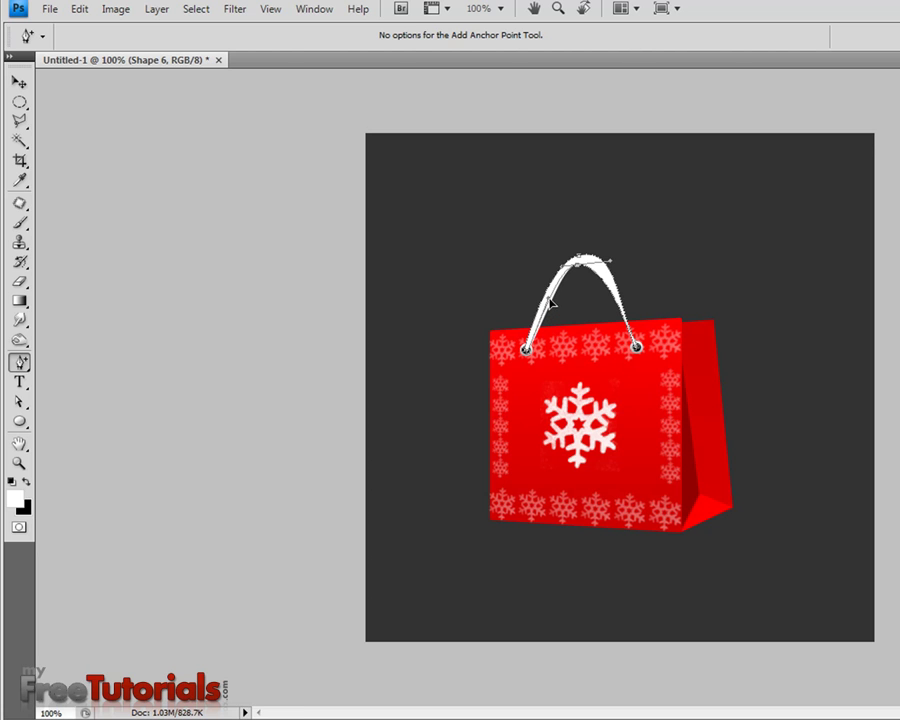
Refine the curves across the top of the handle's arch
mouse_move(612, 261)
left_mouse_down()
mouse_move(621, 263)
mouse_move(603, 268)
left_mouse_up()
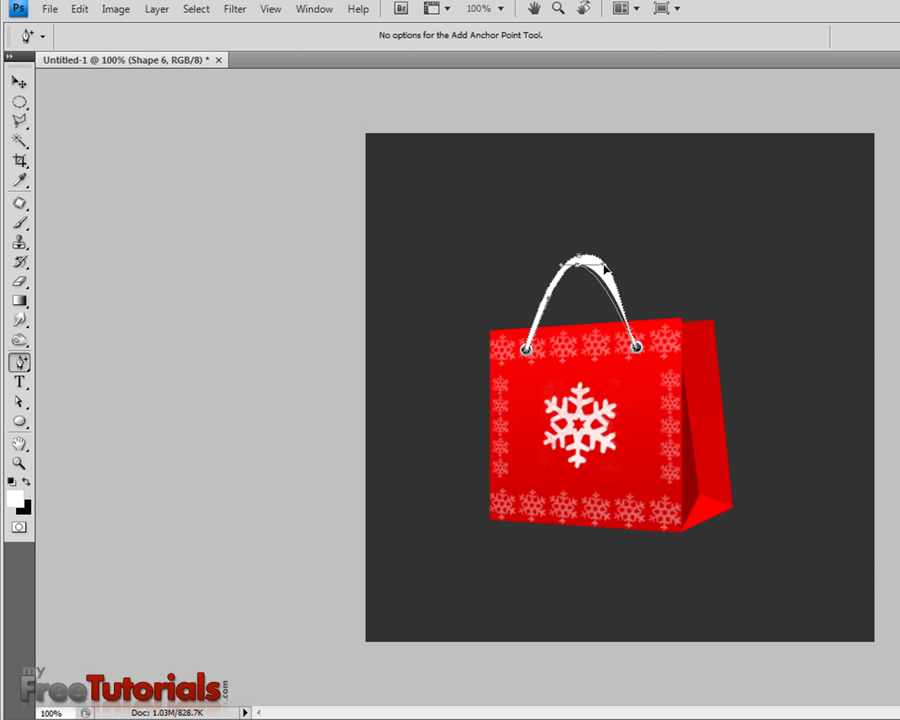
left_click_drag(603, 268, 604, 249)
left_click_drag(562, 273, 562, 267)
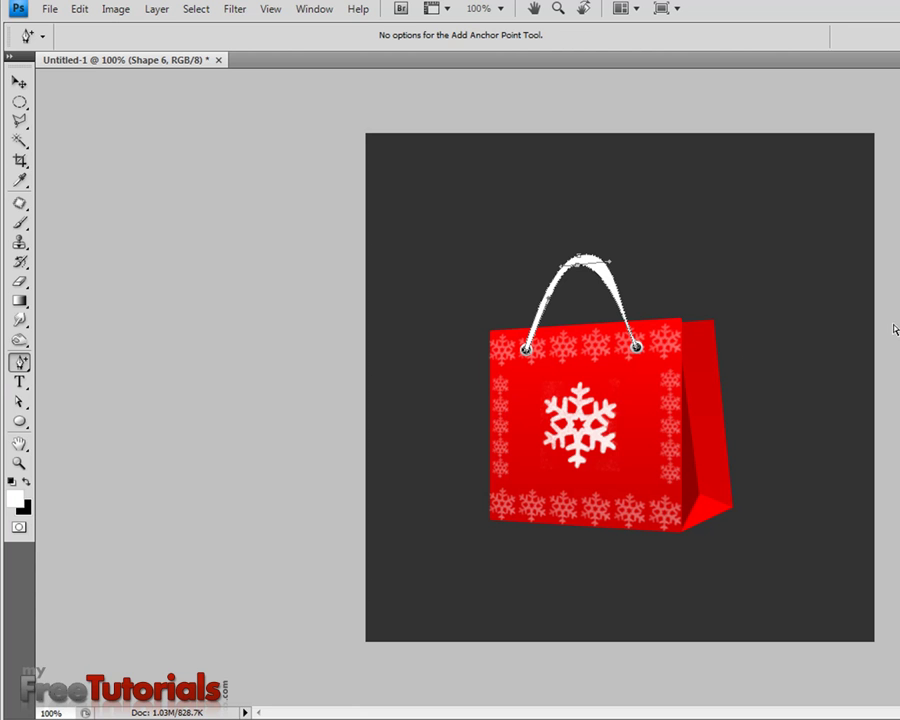
left_click(19, 463)
Add a point on the handle's right side, pull it inward, and reshape the top curve
left_click_drag(489, 226, 845, 418)
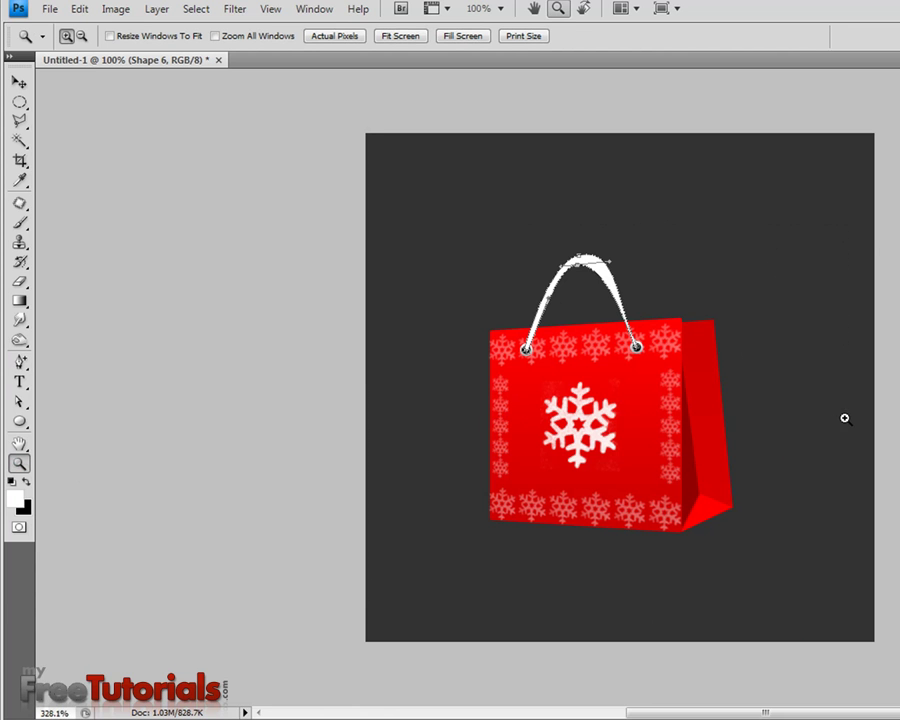
scroll(560, 392, "up", 3)
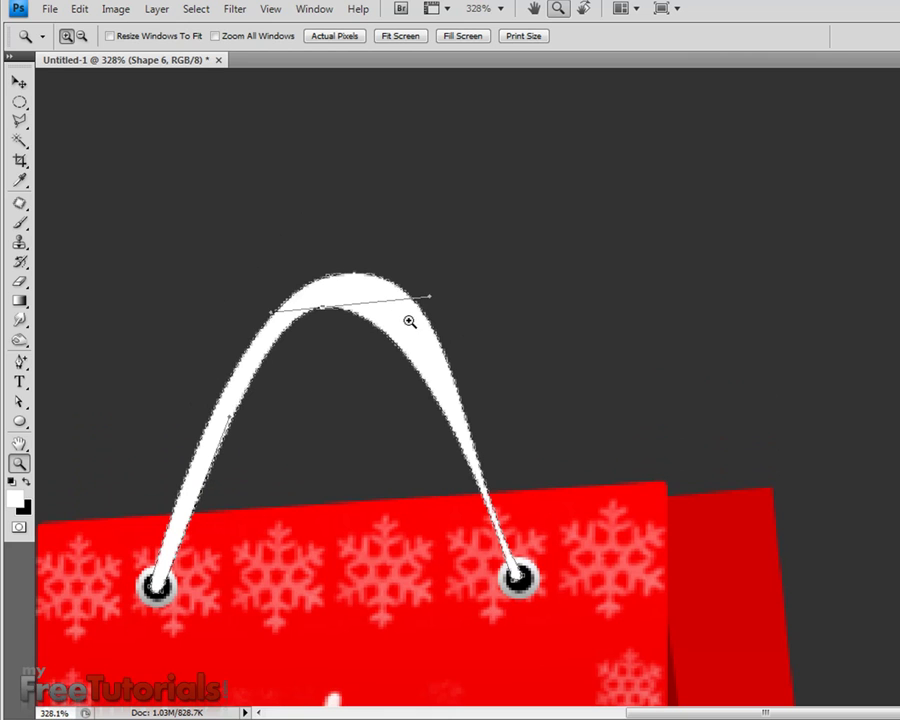
left_click(19, 362)
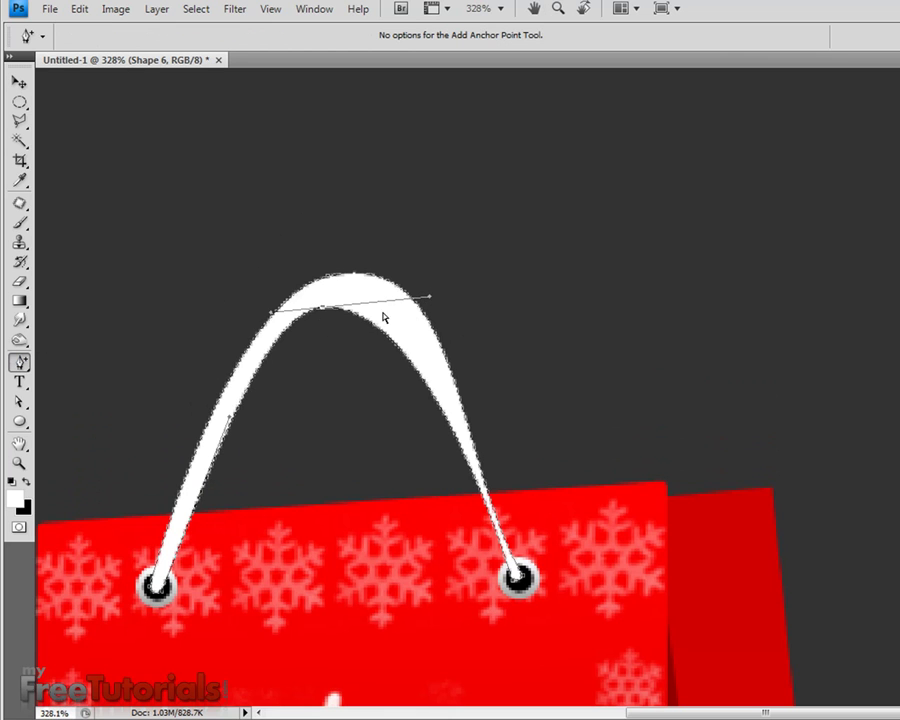
left_click(462, 465)
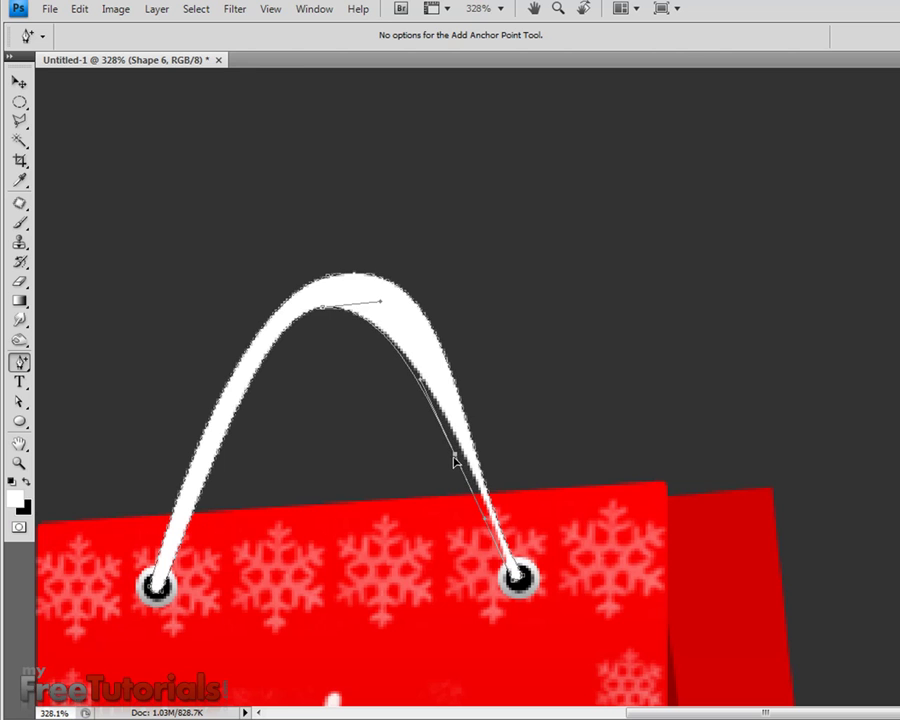
left_click(468, 472)
left_click_drag(422, 386, 416, 300)
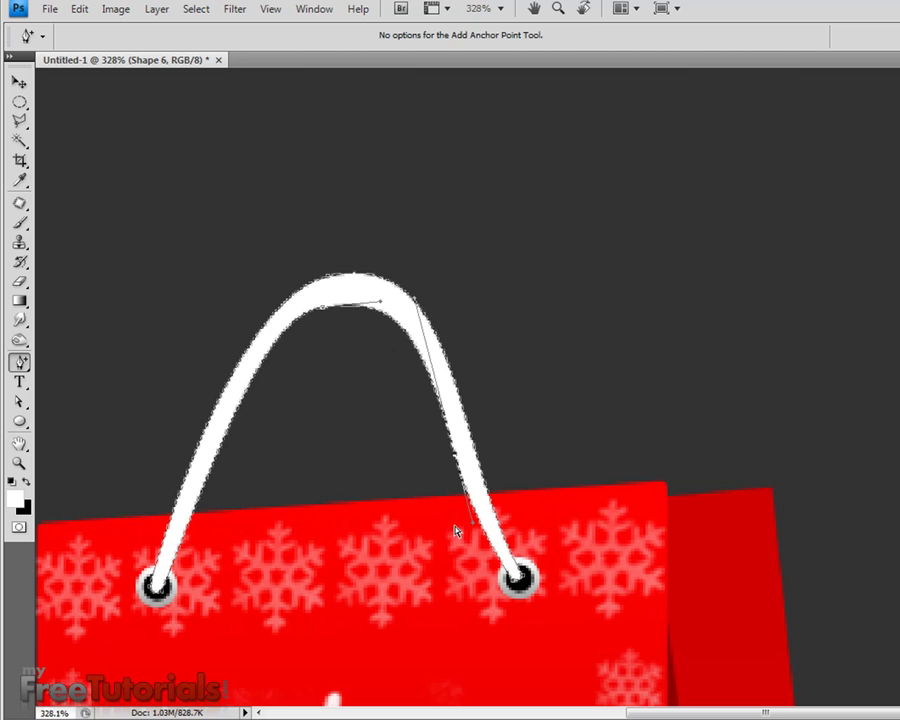
left_click_drag(324, 313, 324, 304)
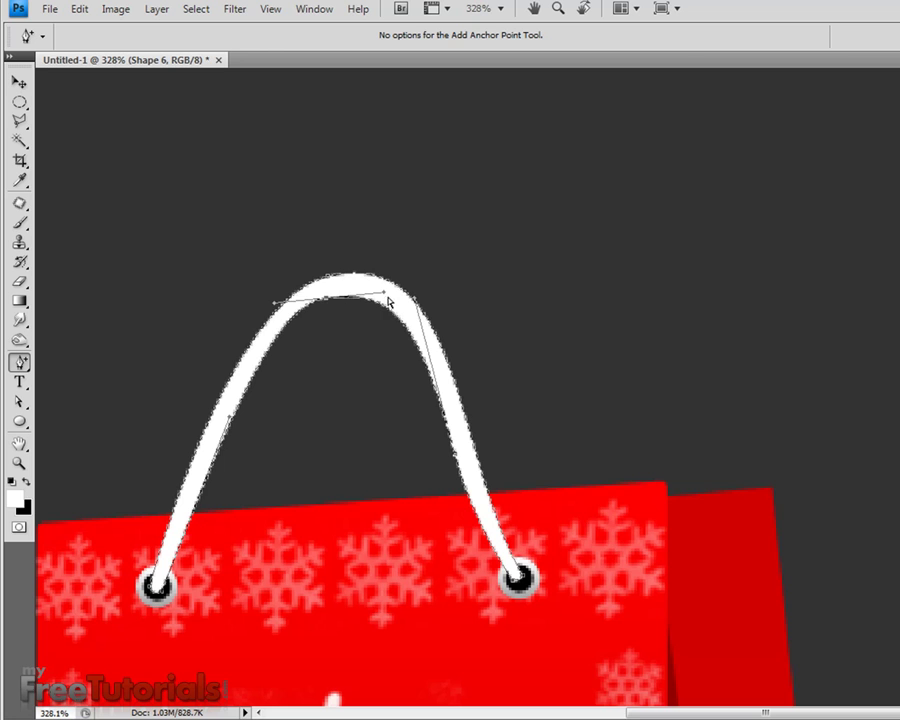
left_click_drag(385, 297, 392, 291)
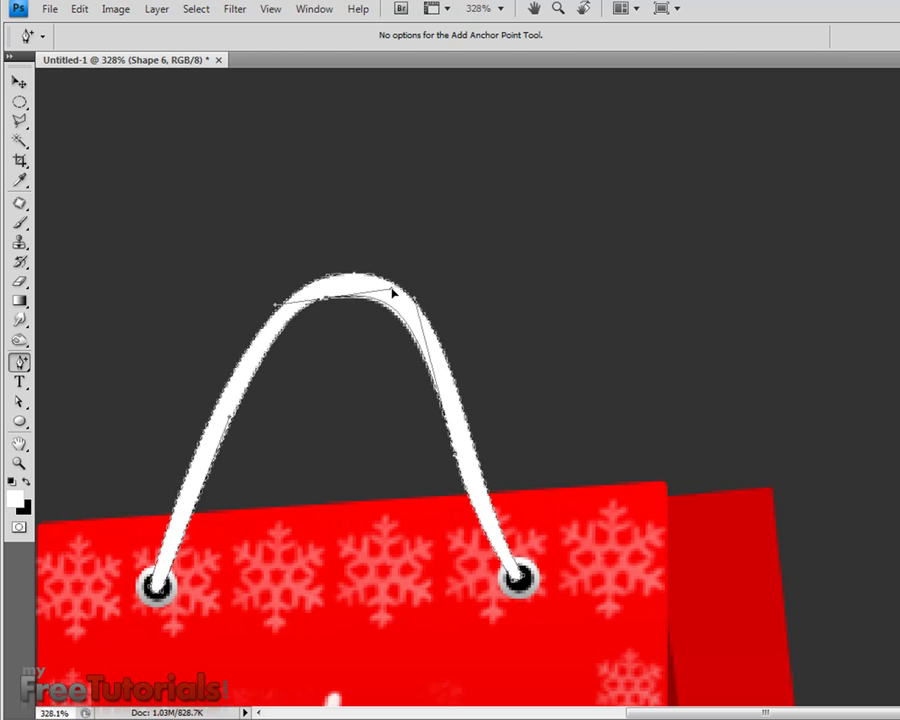
Add anchors on the right strand to bend it smoothly into the right grommet
left_click(455, 460)
left_click_drag(455, 460, 470, 490)
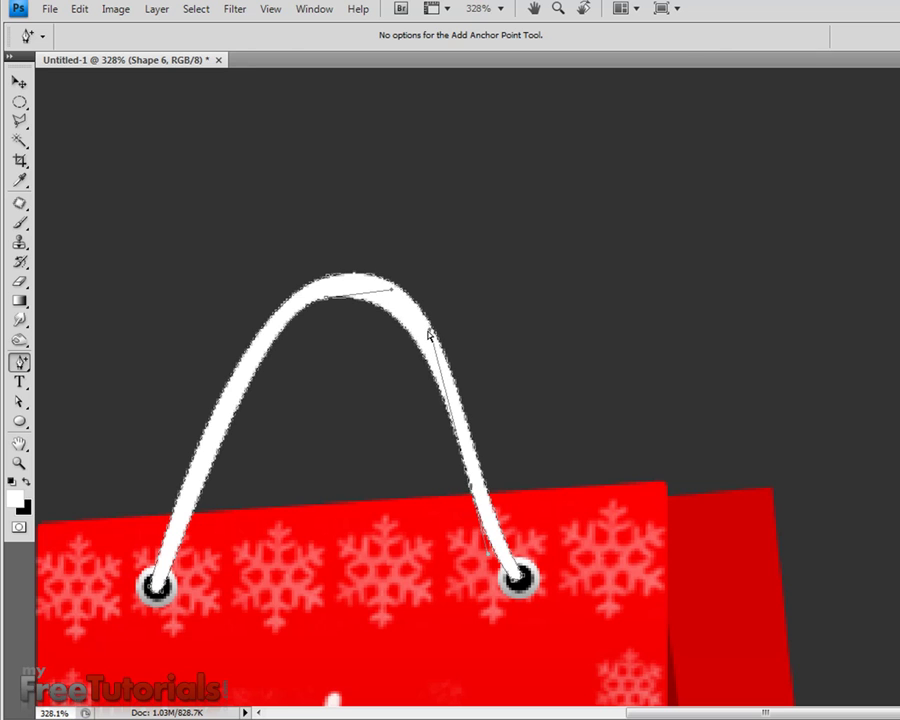
left_click_drag(431, 335, 412, 328)
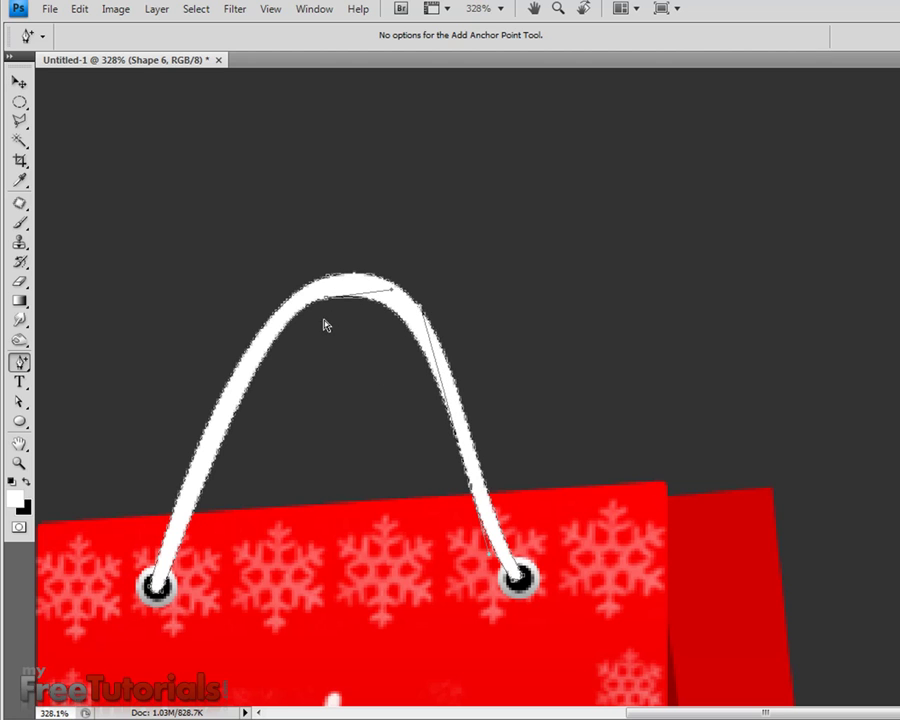
mouse_move(327, 300)
left_mouse_down()
mouse_move(278, 306)
mouse_move(256, 322)
left_mouse_up()
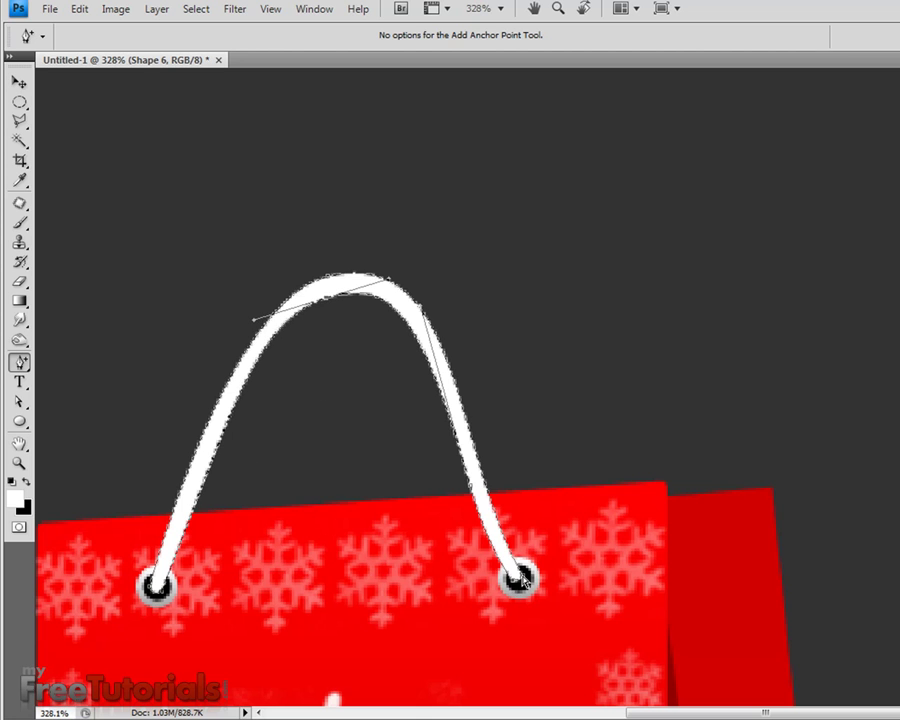
left_click(454, 454)
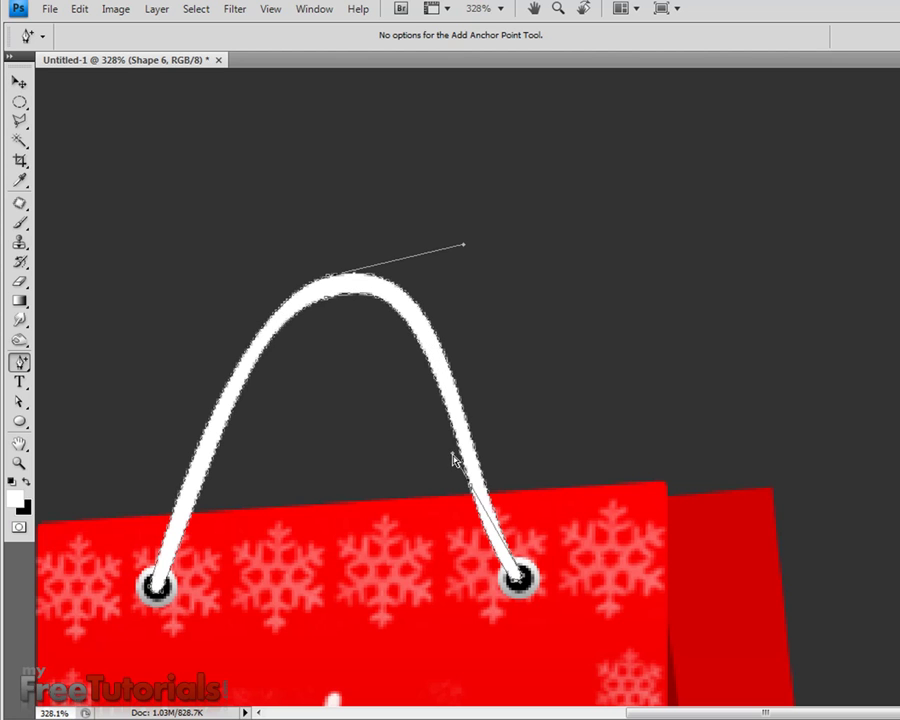
mouse_move(458, 458)
left_mouse_down()
mouse_move(477, 537)
mouse_move(495, 557)
mouse_move(449, 452)
left_mouse_up()
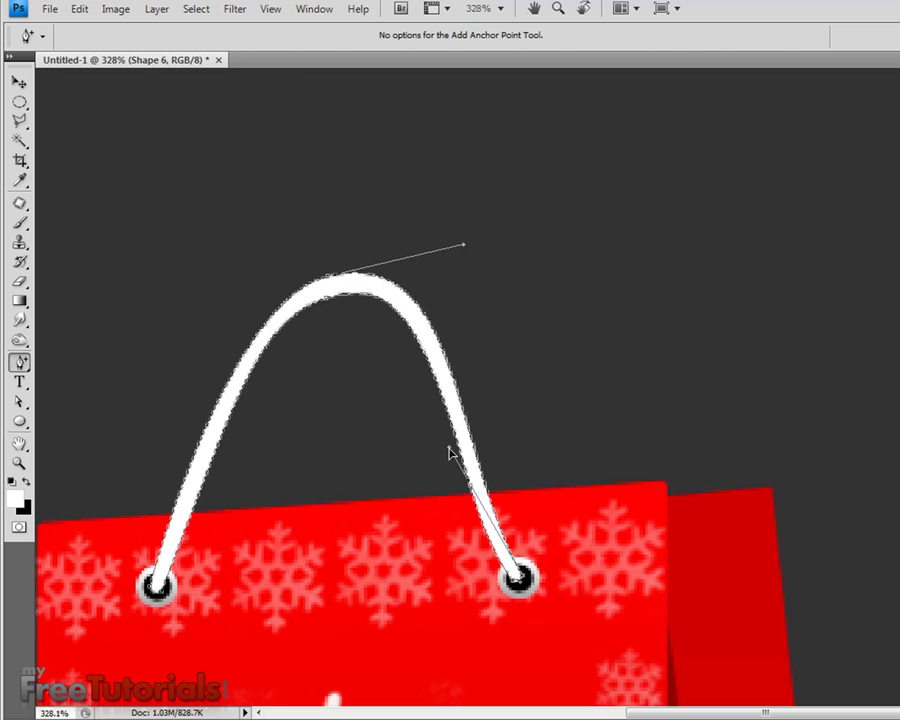
left_click_drag(449, 452, 476, 520)
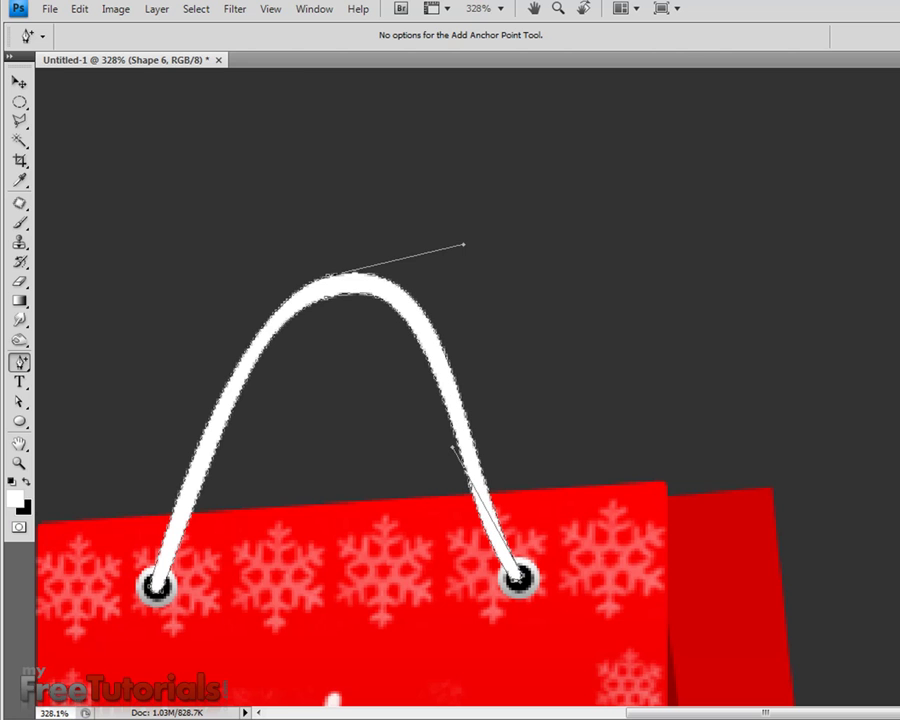
left_click(634, 547)
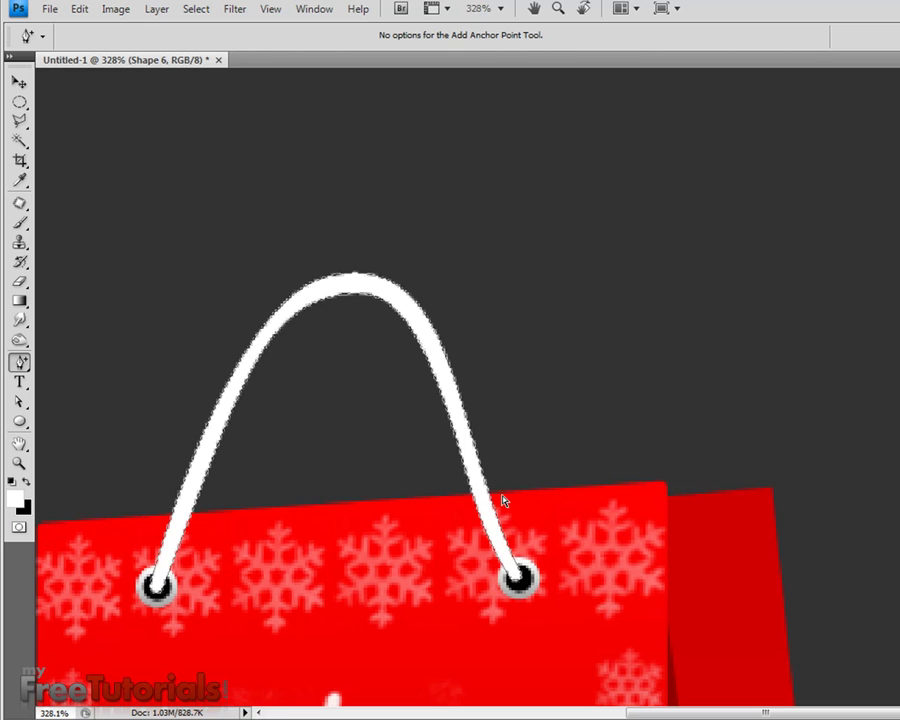
Zoom out from the handle close-up to view the whole bag at Actual Pixels
right_click(448, 497)
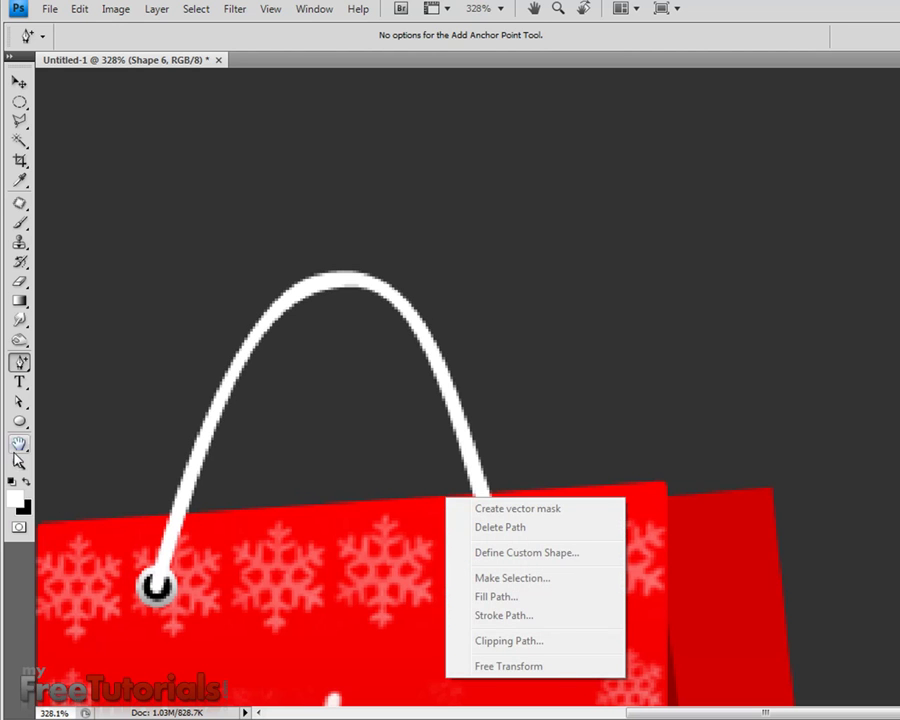
key("Escape")
left_click(19, 463)
right_click(260, 507)
left_click(290, 535)
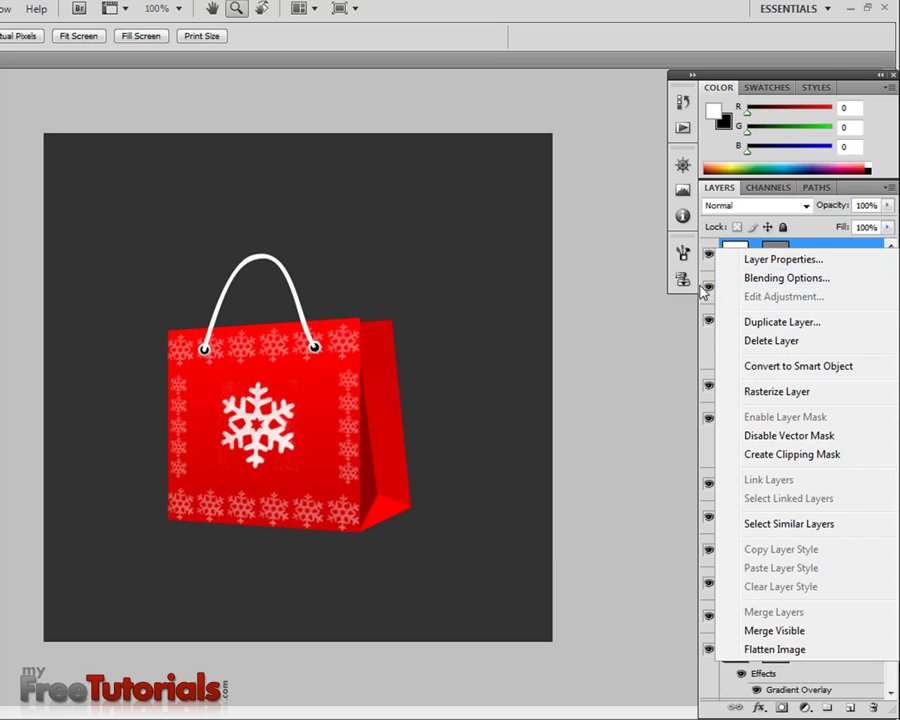
Give the Shape 6 handle layer a 1 px grey (8a8a8a) Stroke effect
left_click(760, 278)
left_click(451, 468)
left_click_drag(724, 248, 673, 244)
key("Down")
key("Down")
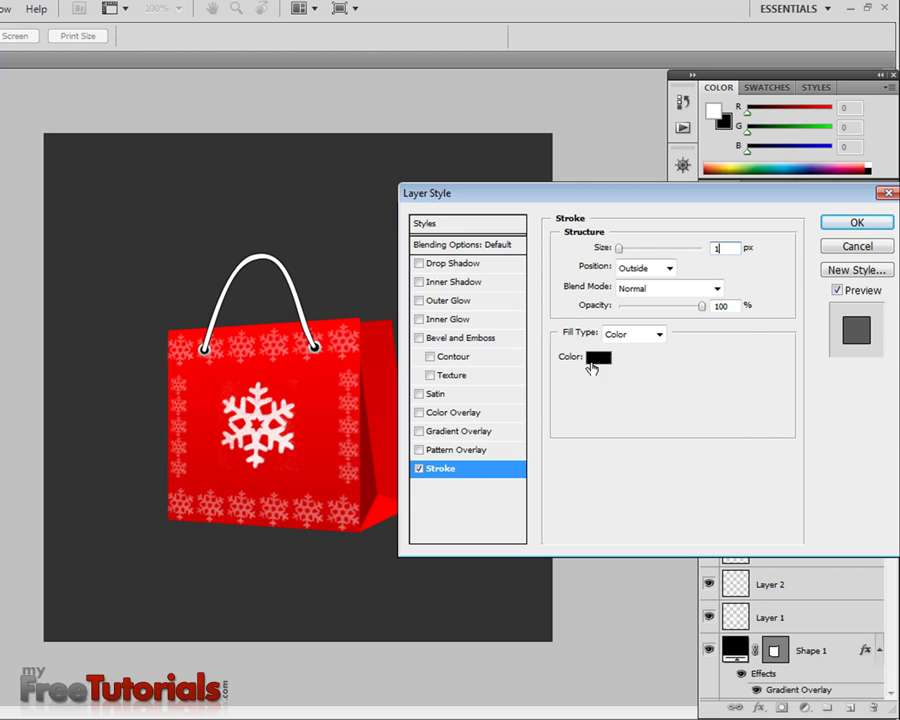
left_click(597, 357)
mouse_move(551, 372)
left_mouse_down()
mouse_move(486, 356)
mouse_move(485, 307)
mouse_move(485, 444)
mouse_move(514, 454)
mouse_move(485, 460)
mouse_move(464, 439)
mouse_move(492, 397)
mouse_move(485, 366)
left_mouse_up()
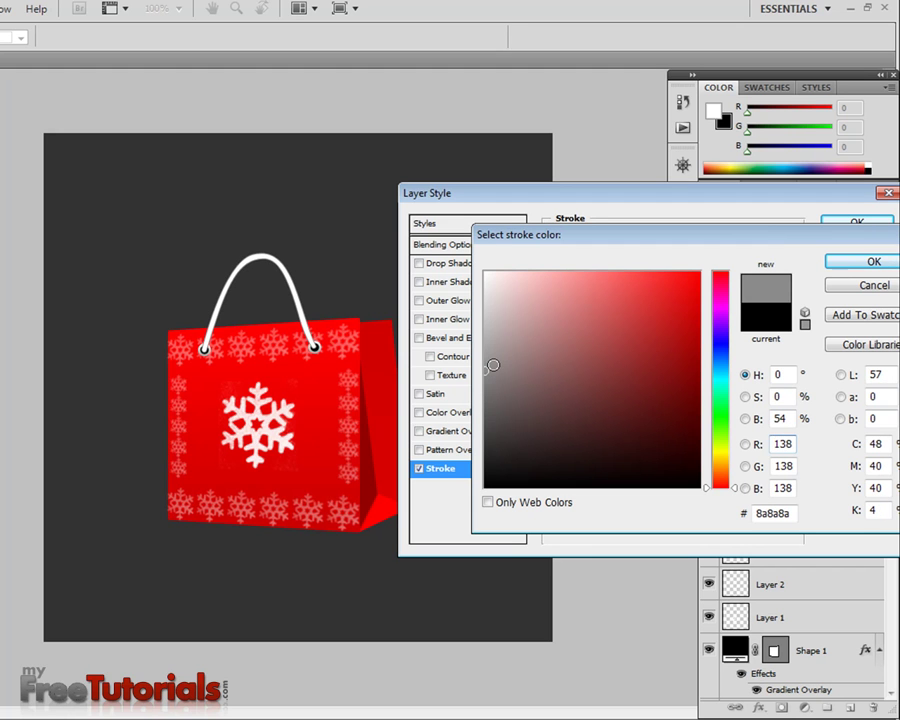
left_click(860, 261)
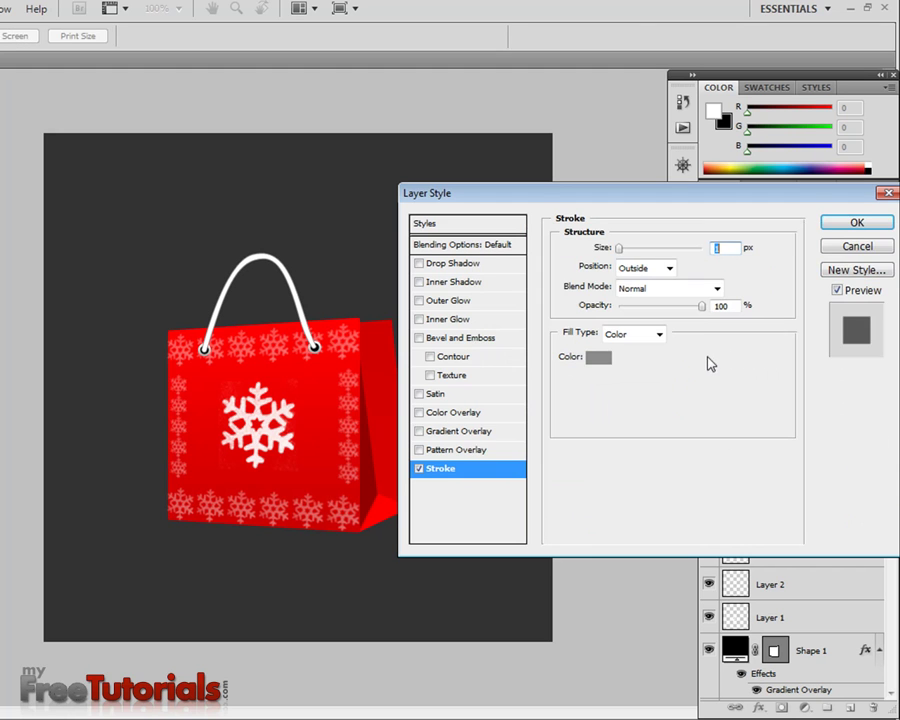
left_click(829, 226)
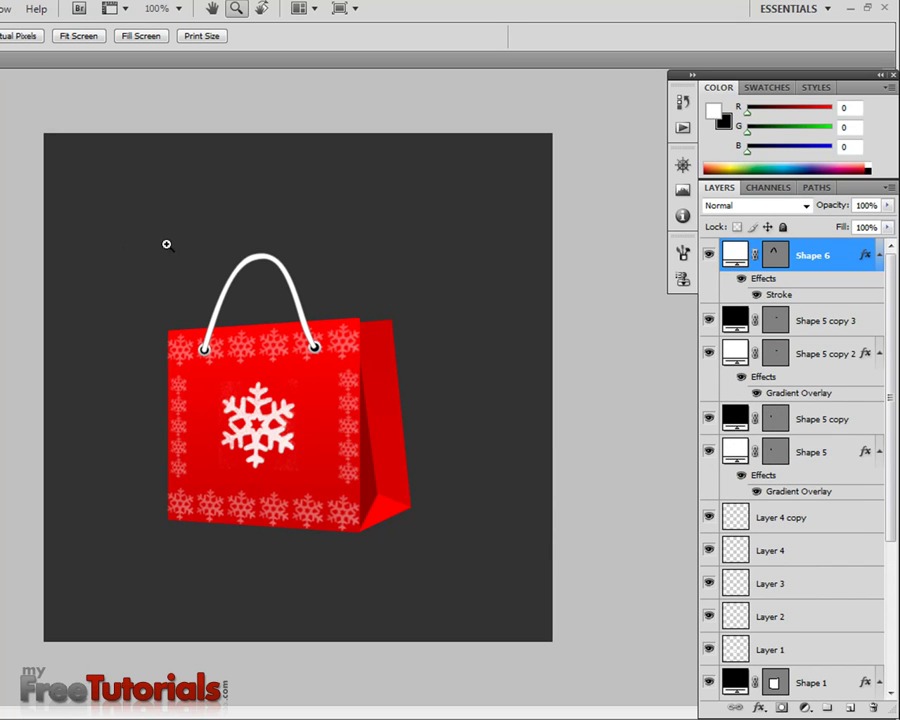
Zoom in to inspect the handle outline, return to 100%, and reopen Shape 6's Layer Style
left_click_drag(90, 235, 590, 496)
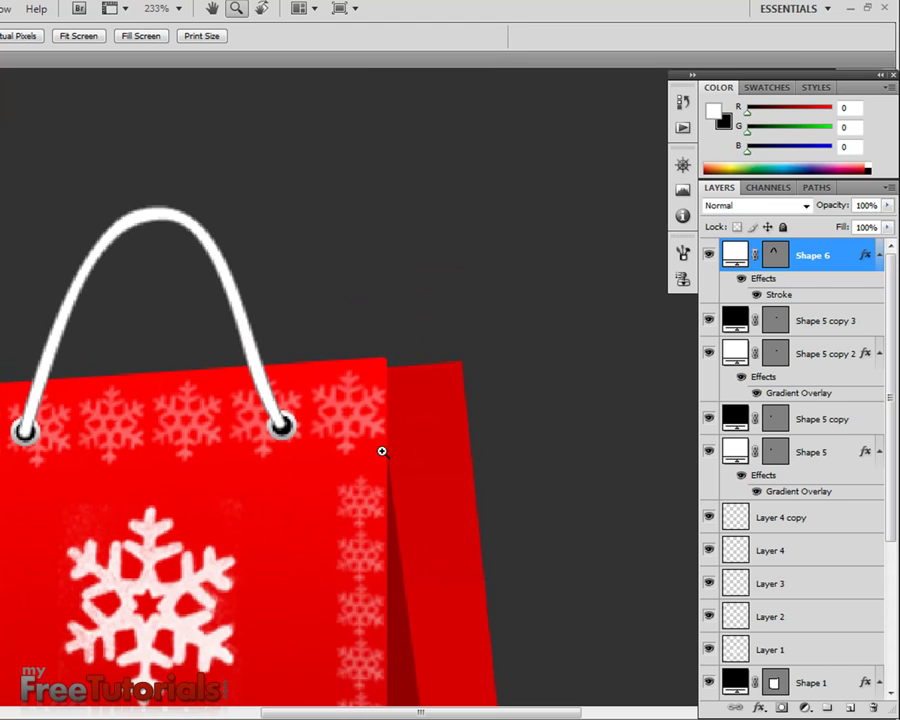
scroll(380, 449, "up", 1)
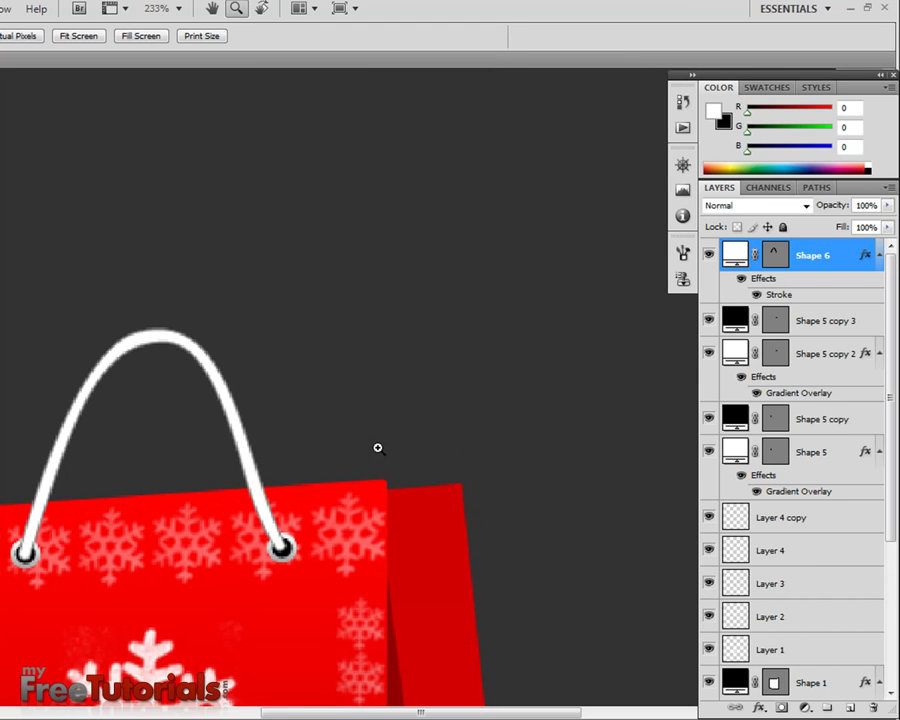
key("ctrl+1")
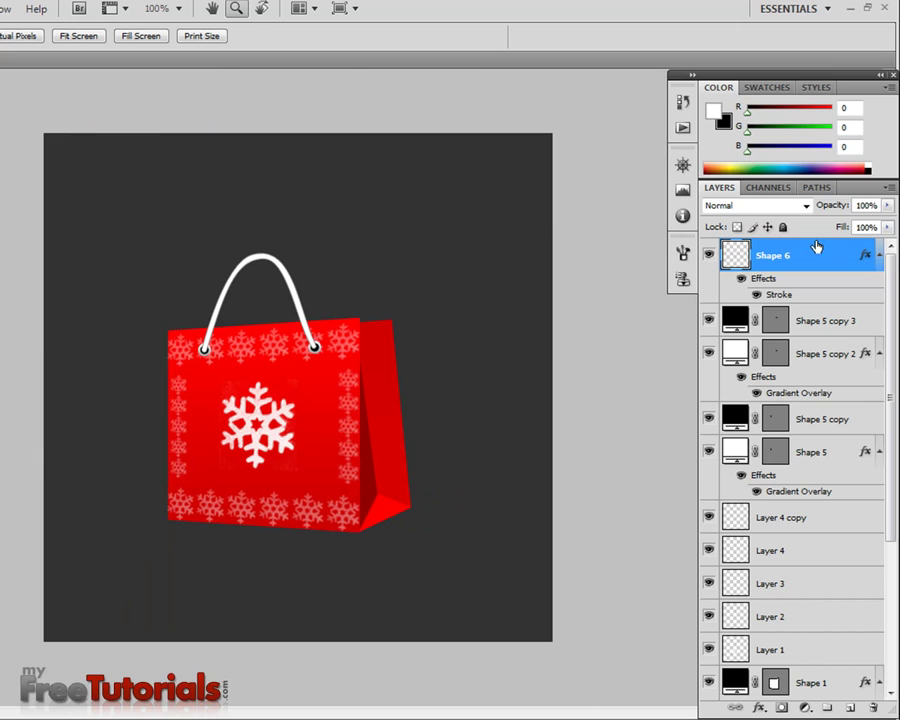
double_click(811, 258)
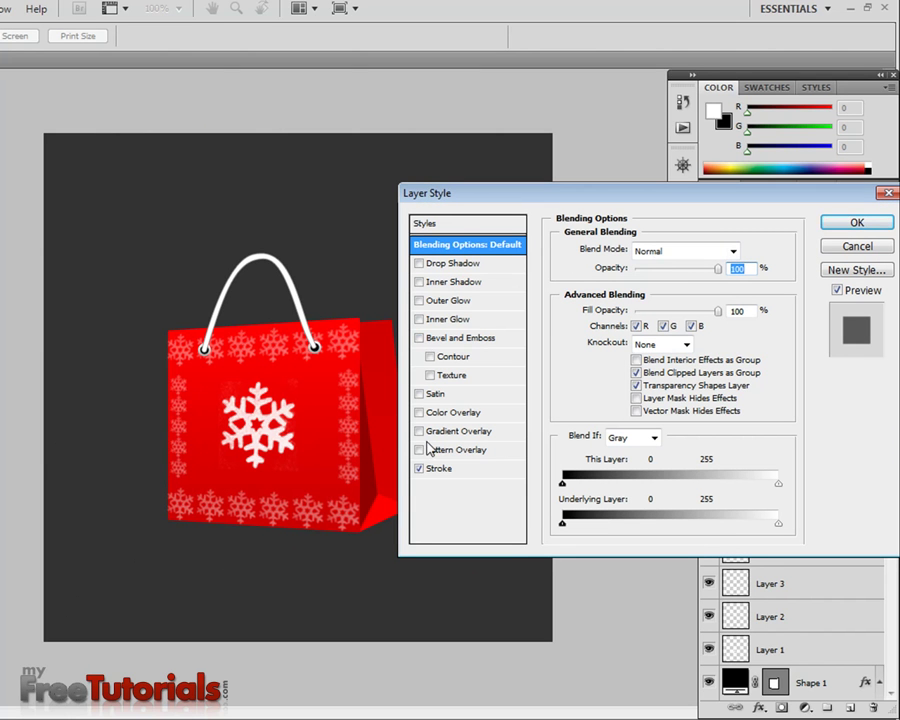
Cancel Layer Style and duplicate Shape 6 as the layer Shape 6 copy
left_click(830, 247)
right_click(826, 264)
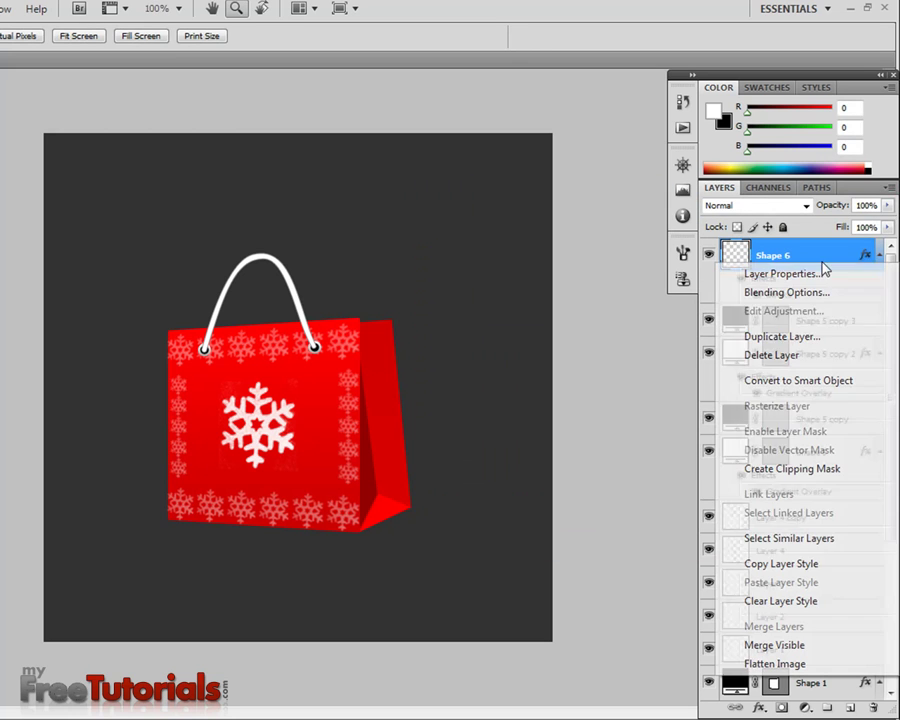
left_click(803, 338)
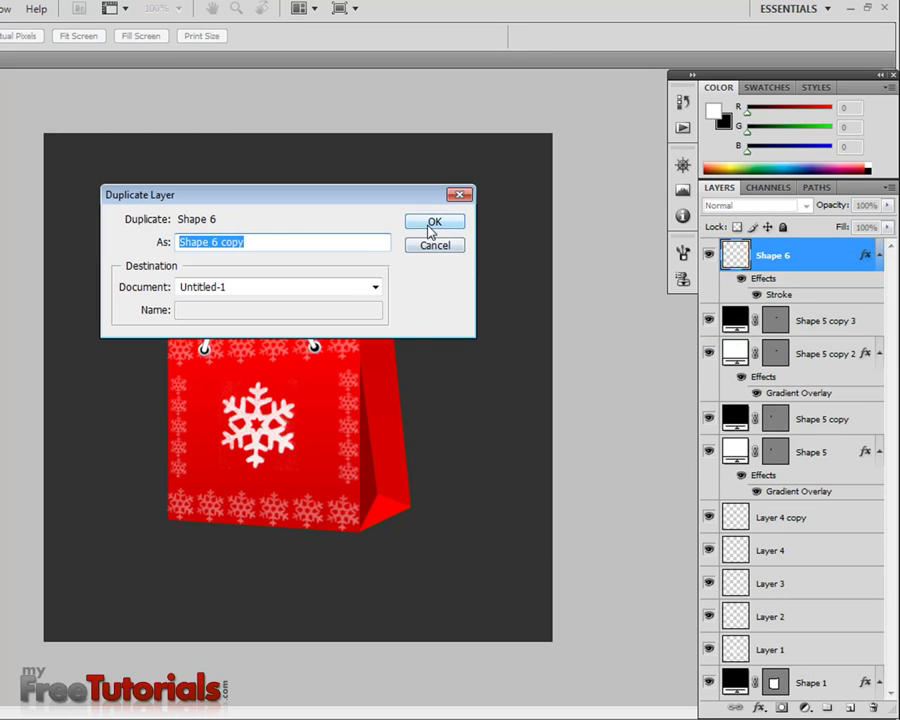
left_click(436, 222)
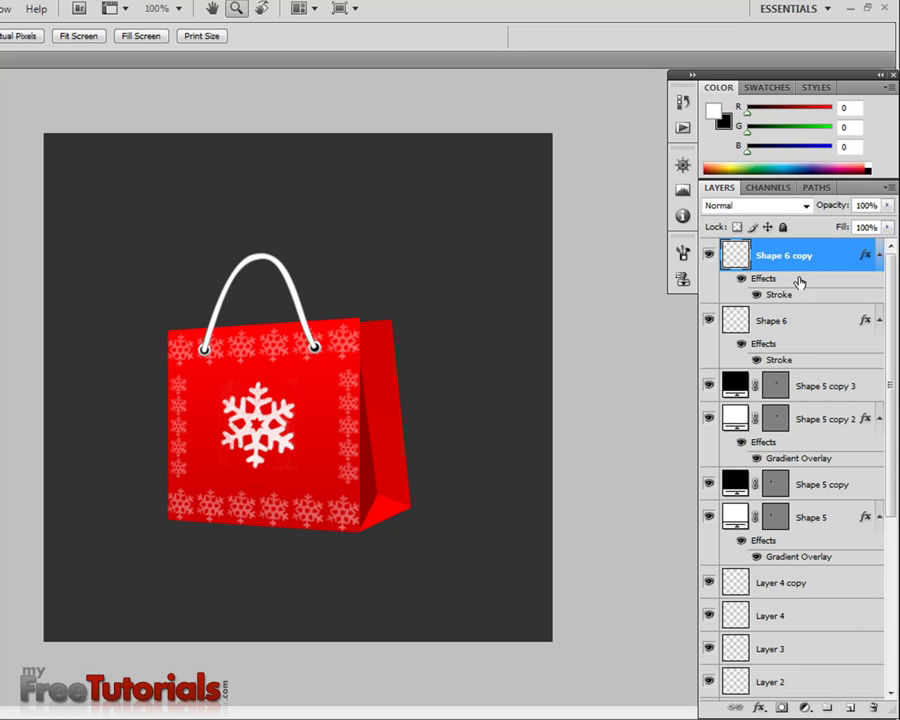
Shift Shape 6 copy slightly right and move it down to just above Layer 0
key("v")
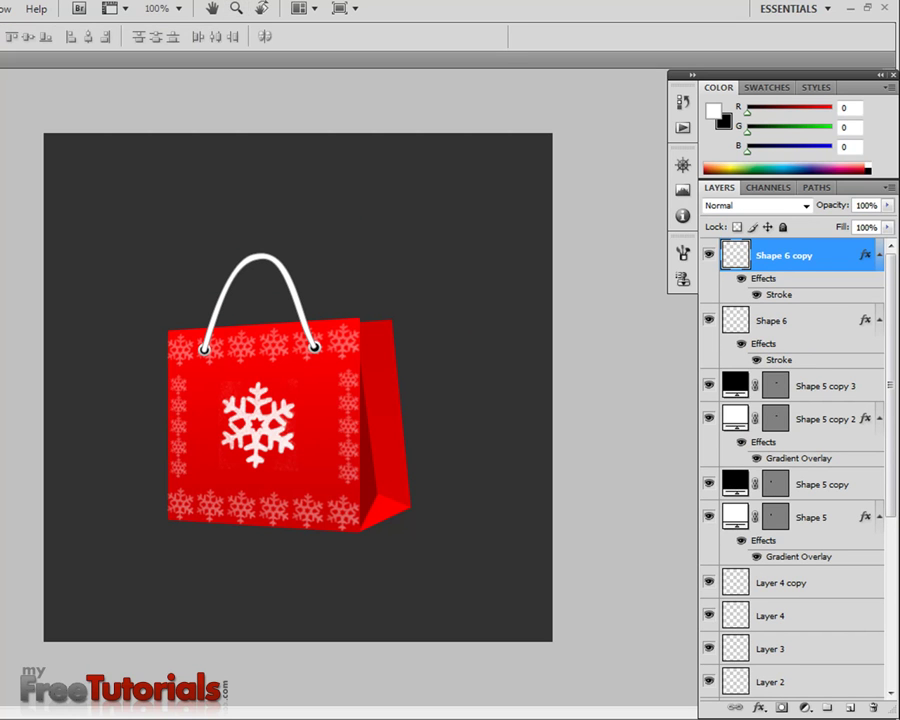
left_click_drag(195, 212, 212, 212)
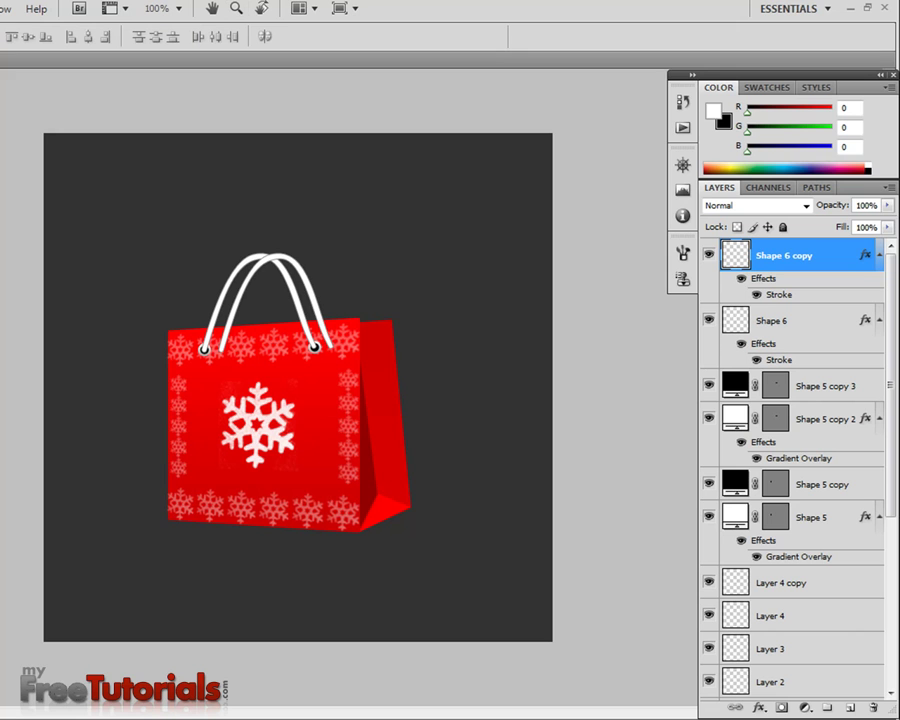
key("shift+Left")
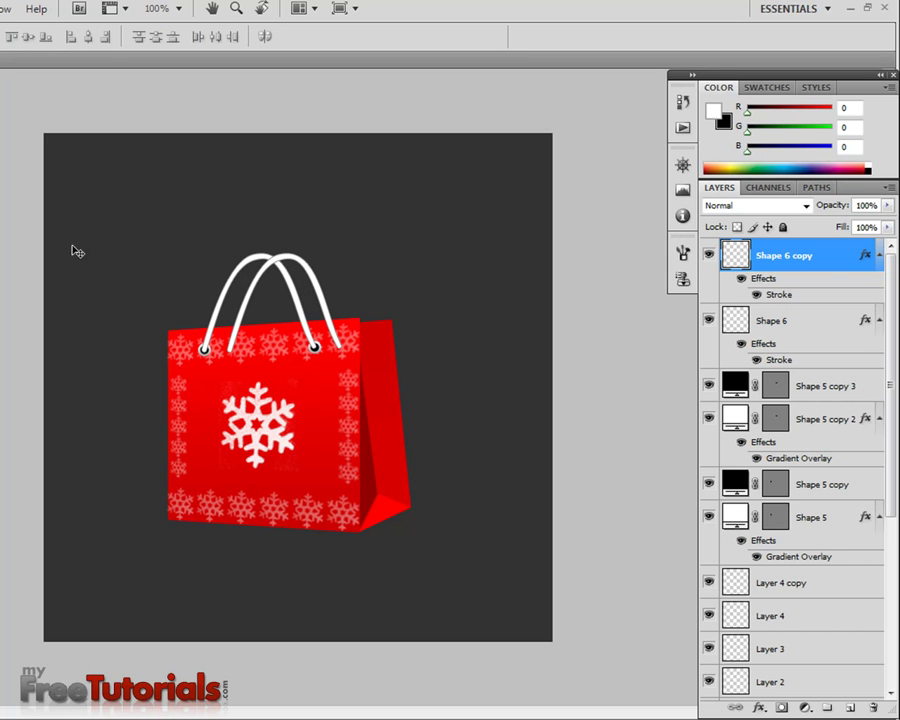
left_click_drag(818, 262, 768, 667)
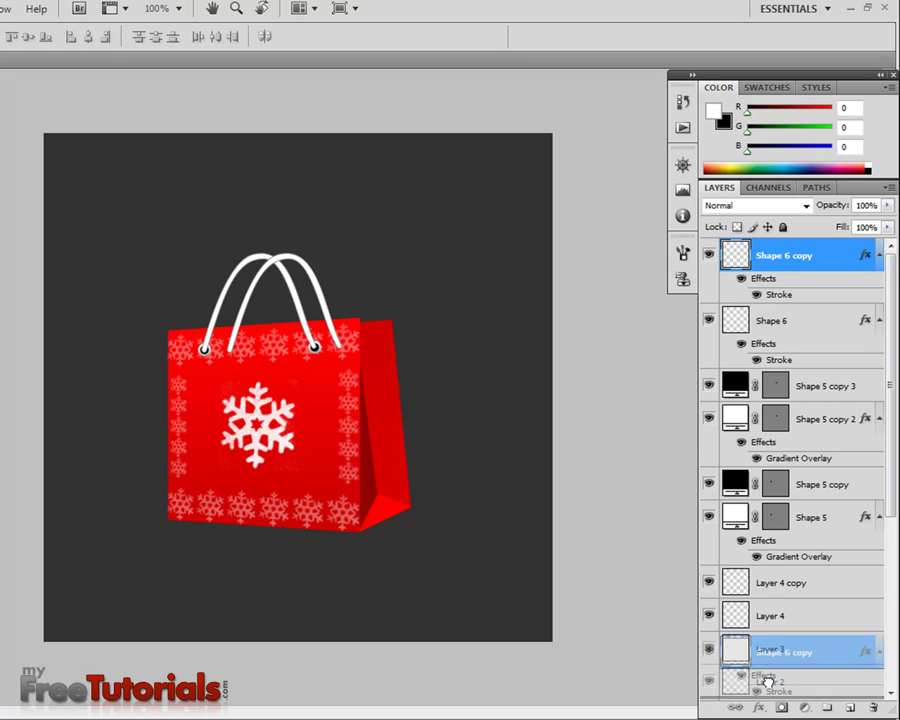
left_click_drag(768, 667, 766, 634)
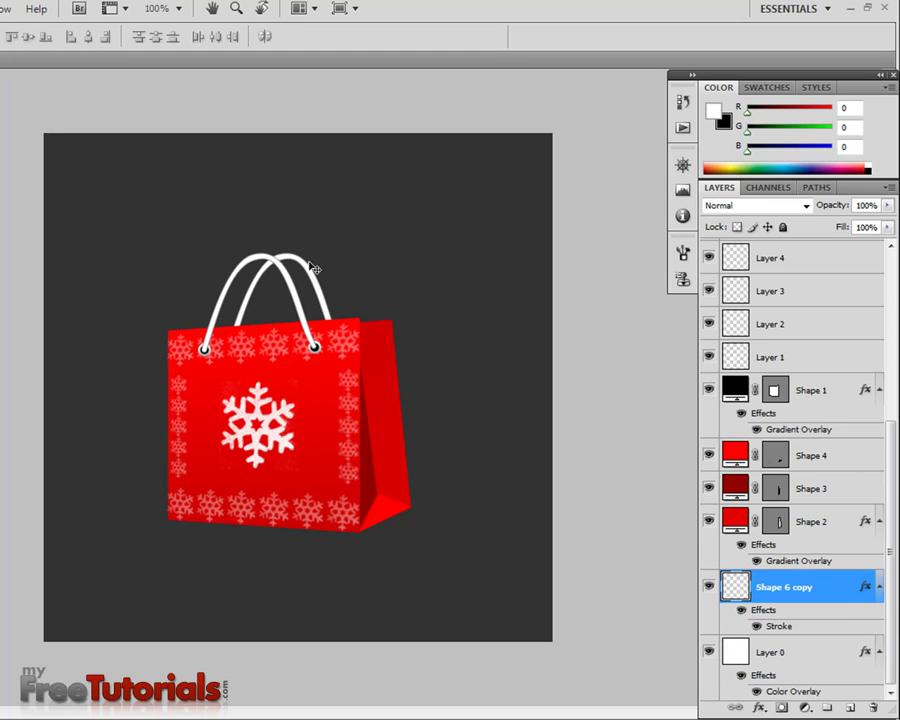